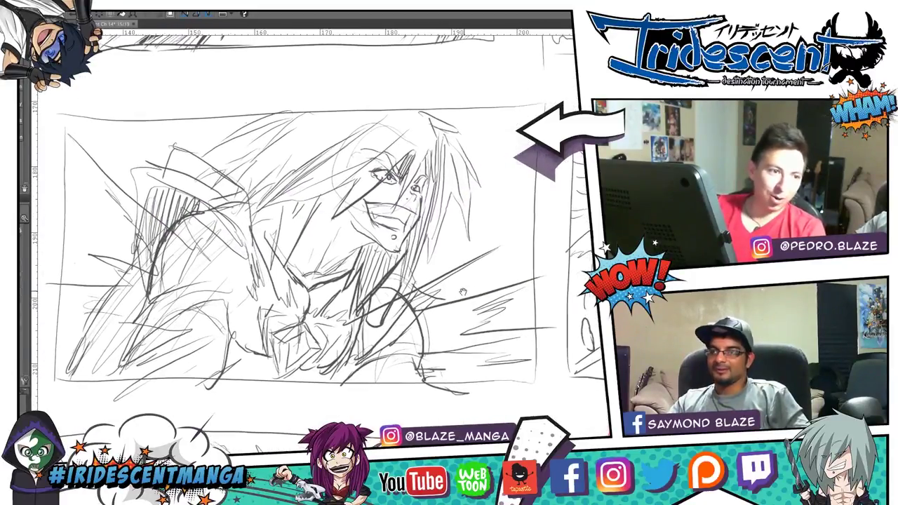
# Sketch a rectangular panel frame about 63 mm wide and 44 mm tall in the empty space beside the bottom row's middle panel
pyautogui.moveTo(642, 280); pyautogui.dragTo(173, 287)
pyautogui.moveTo(286, 377)
pyautogui.mouseDown()
pyautogui.moveTo(568, 298)
pyautogui.moveTo(217, 302)
pyautogui.mouseUp()
pyautogui.moveTo(723, 305); pyautogui.dragTo(447, 310)
pyautogui.moveTo(535, 307)
pyautogui.mouseDown()
pyautogui.moveTo(195, 304)
pyautogui.moveTo(130, 284)
pyautogui.mouseUp()
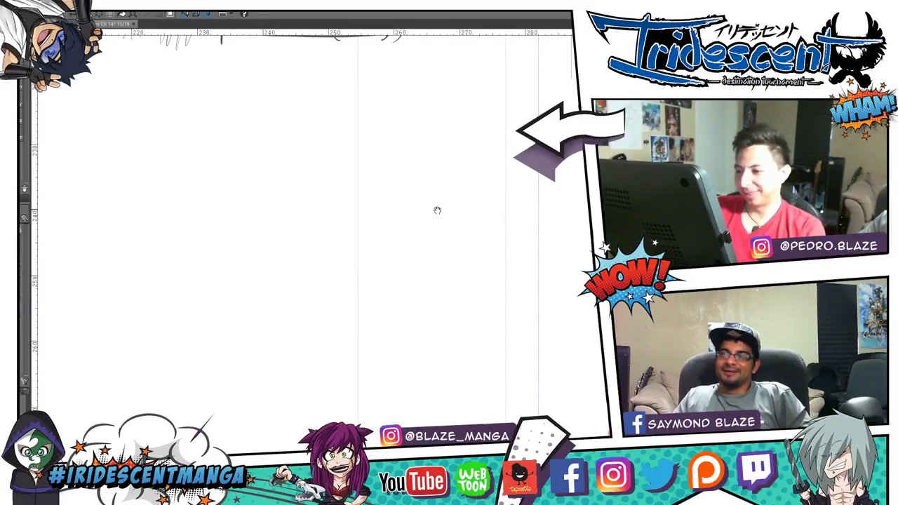
pyautogui.moveTo(437, 210); pyautogui.dragTo(468, 219)
pyautogui.moveTo(117, 98); pyautogui.dragTo(115, 375)
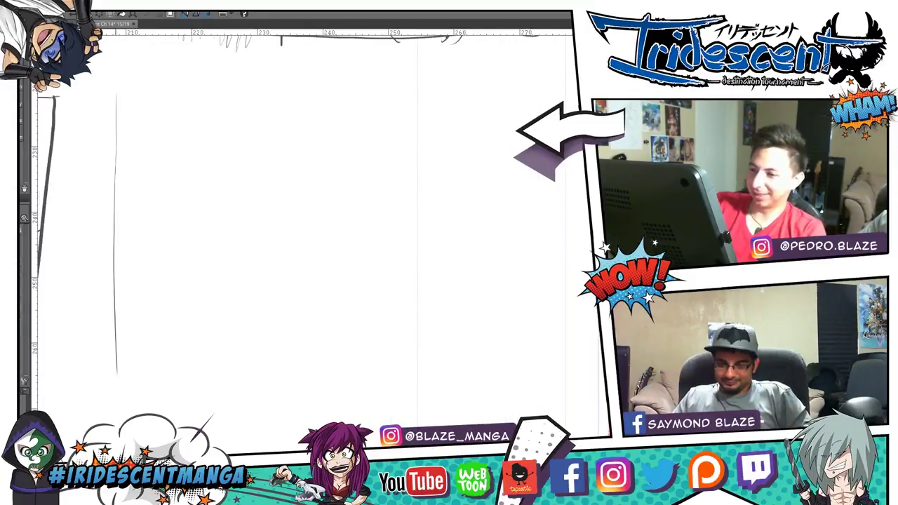
pyautogui.moveTo(118, 99); pyautogui.dragTo(439, 91)
pyautogui.moveTo(541, 84); pyautogui.dragTo(523, 385)
pyautogui.moveTo(522, 386); pyautogui.dragTo(95, 386)
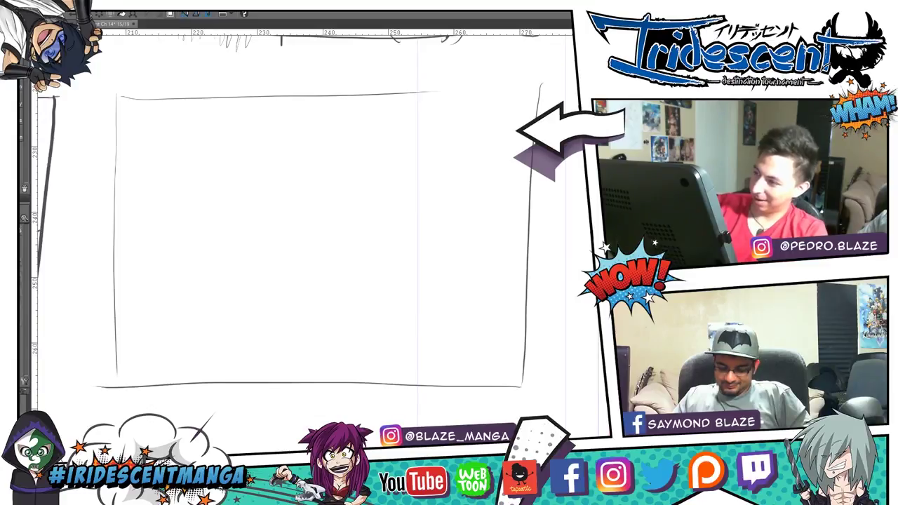
pyautogui.moveTo(540, 88); pyautogui.dragTo(322, 96)
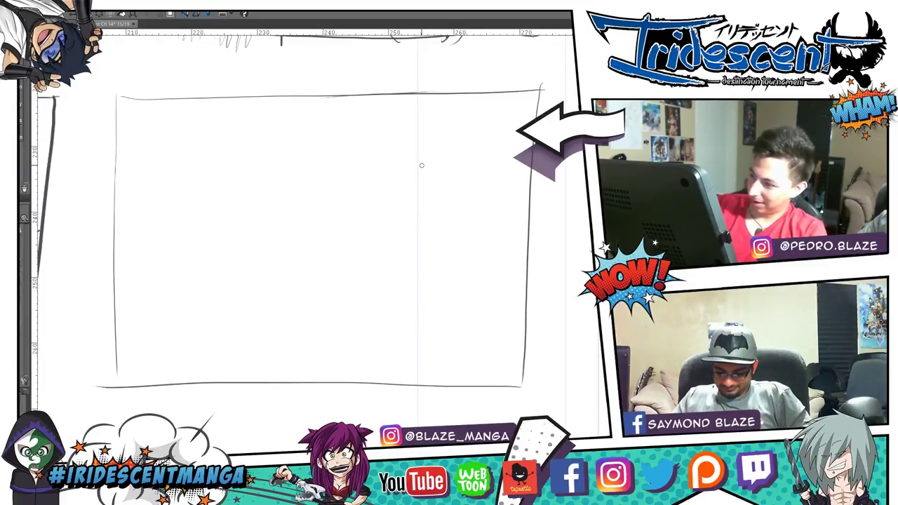
pyautogui.moveTo(167, 298)
pyautogui.mouseDown()
pyautogui.moveTo(201, 312)
pyautogui.moveTo(163, 289)
pyautogui.mouseUp()
pyautogui.moveTo(404, 140); pyautogui.dragTo(331, 165)
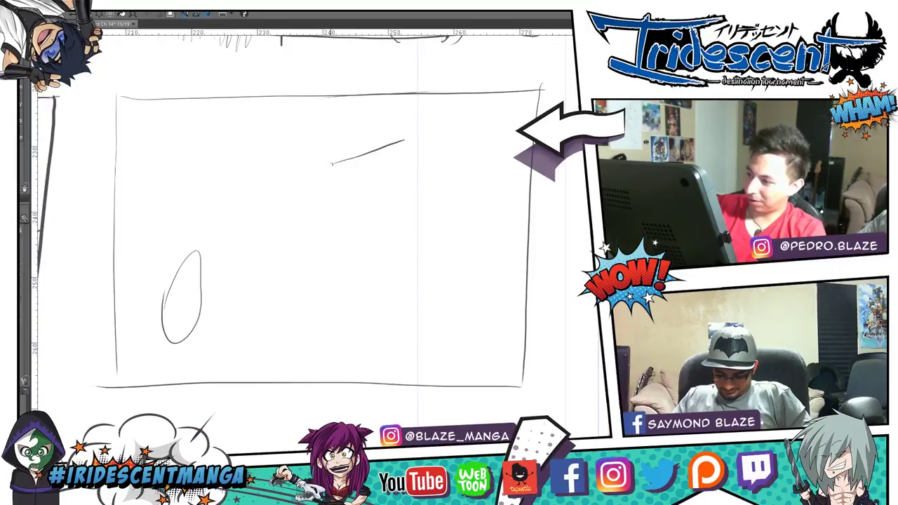
pyautogui.moveTo(275, 154)
pyautogui.mouseDown()
pyautogui.moveTo(354, 132)
pyautogui.moveTo(369, 148)
pyautogui.moveTo(427, 155)
pyautogui.moveTo(392, 189)
pyautogui.moveTo(333, 175)
pyautogui.moveTo(383, 143)
pyautogui.moveTo(464, 114)
pyautogui.moveTo(280, 185)
pyautogui.moveTo(303, 195)
pyautogui.mouseUp()
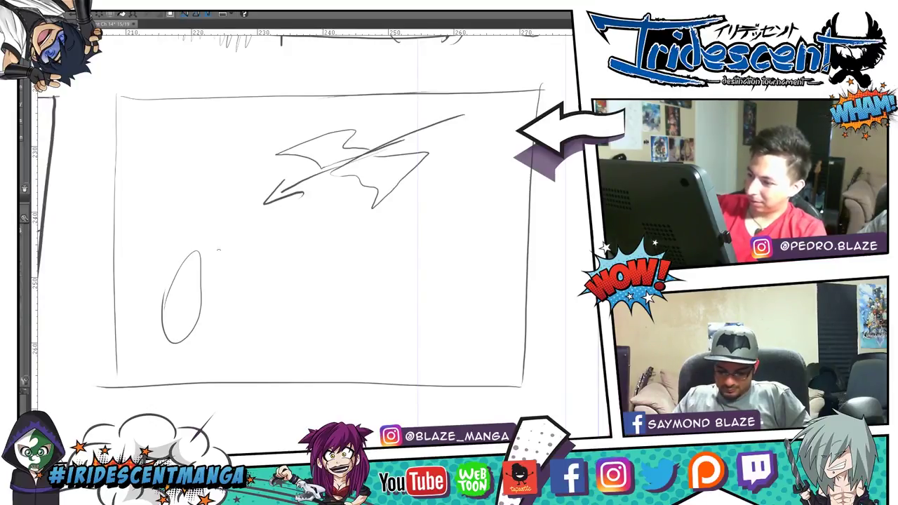
pyautogui.moveTo(202, 298); pyautogui.dragTo(224, 313)
pyautogui.moveTo(270, 309)
pyautogui.mouseDown()
pyautogui.moveTo(359, 226)
pyautogui.moveTo(363, 273)
pyautogui.mouseUp()
pyautogui.moveTo(212, 239)
pyautogui.mouseDown()
pyautogui.moveTo(226, 184)
pyautogui.moveTo(244, 219)
pyautogui.mouseUp()
pyautogui.hotkey('ctrl', 'z')
pyautogui.hotkey('ctrl', 'z')
pyautogui.hotkey('ctrl', 'z')
pyautogui.hotkey('ctrl', 'z')
pyautogui.hotkey('ctrl', 'z')
pyautogui.hotkey('ctrl', 'z')
pyautogui.hotkey('ctrl', 'z')
pyautogui.hotkey('ctrl', 'z')
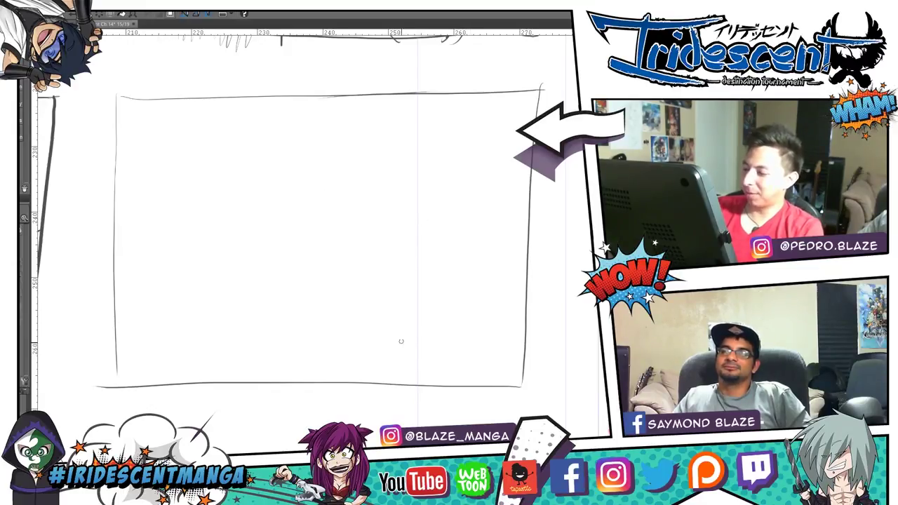
pyautogui.moveTo(480, 98)
pyautogui.mouseDown()
pyautogui.moveTo(431, 111)
pyautogui.moveTo(294, 205)
pyautogui.mouseUp()
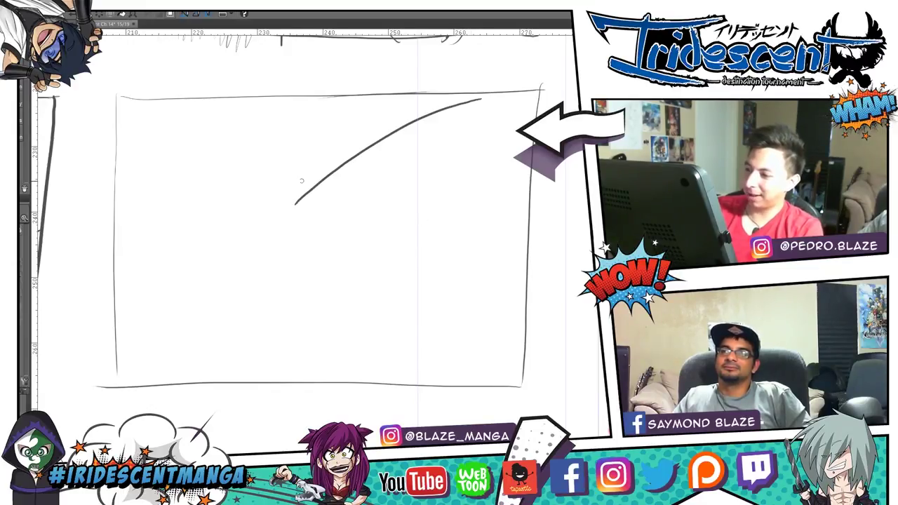
pyautogui.moveTo(174, 330)
pyautogui.mouseDown()
pyautogui.moveTo(128, 332)
pyautogui.moveTo(143, 249)
pyautogui.moveTo(133, 352)
pyautogui.moveTo(190, 153)
pyautogui.moveTo(168, 393)
pyautogui.mouseUp()
pyautogui.moveTo(303, 349)
pyautogui.mouseDown()
pyautogui.moveTo(359, 252)
pyautogui.moveTo(526, 303)
pyautogui.mouseUp()
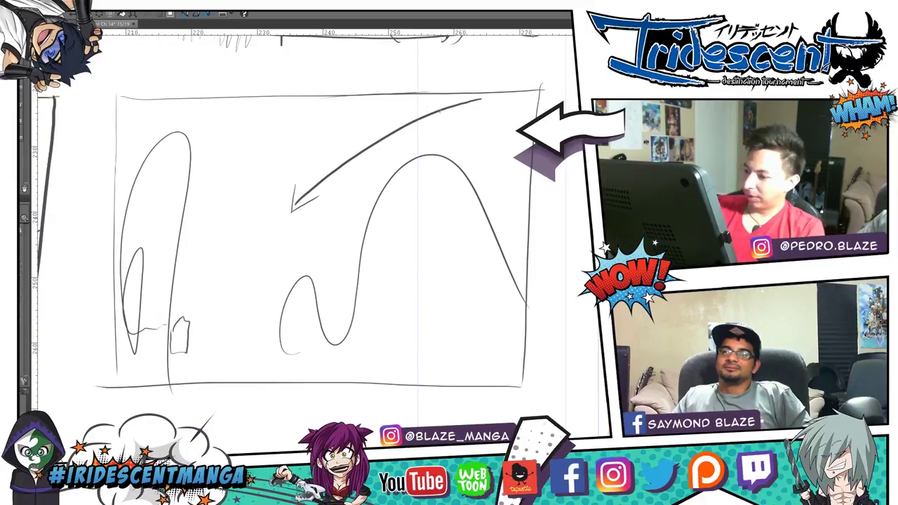
pyautogui.moveTo(474, 289); pyautogui.dragTo(379, 348)
pyautogui.moveTo(320, 354)
pyautogui.mouseDown()
pyautogui.moveTo(303, 317)
pyautogui.moveTo(253, 358)
pyautogui.moveTo(197, 358)
pyautogui.mouseUp()
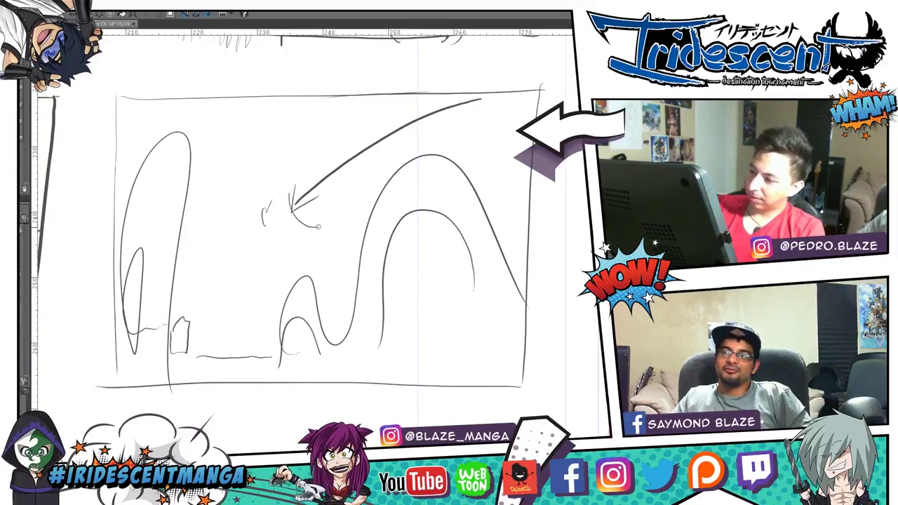
pyautogui.moveTo(307, 188); pyautogui.dragTo(313, 214)
pyautogui.moveTo(314, 177)
pyautogui.mouseDown()
pyautogui.moveTo(376, 134)
pyautogui.moveTo(385, 146)
pyautogui.moveTo(404, 138)
pyautogui.moveTo(411, 147)
pyautogui.moveTo(298, 198)
pyautogui.mouseUp()
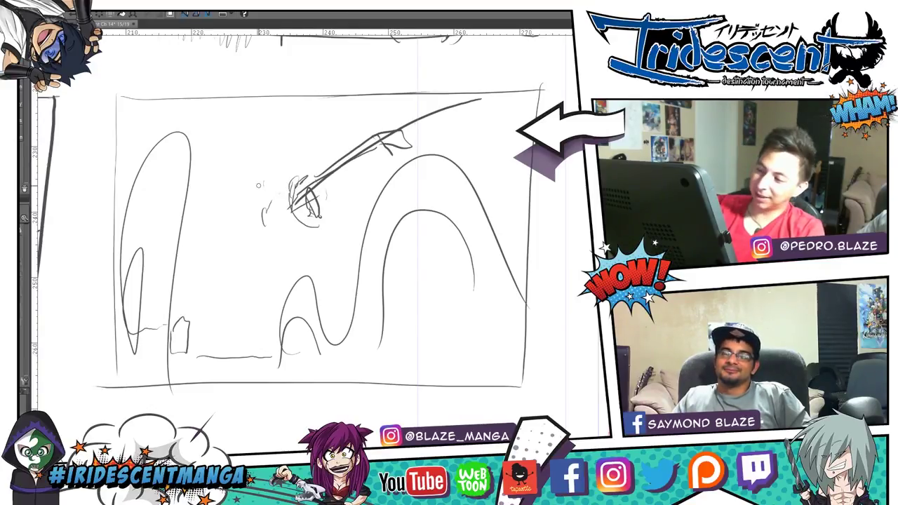
pyautogui.moveTo(233, 179); pyautogui.dragTo(319, 102)
pyautogui.moveTo(233, 136); pyautogui.dragTo(245, 182)
pyautogui.moveTo(233, 131)
pyautogui.mouseDown()
pyautogui.moveTo(198, 151)
pyautogui.moveTo(219, 104)
pyautogui.moveTo(253, 188)
pyautogui.mouseUp()
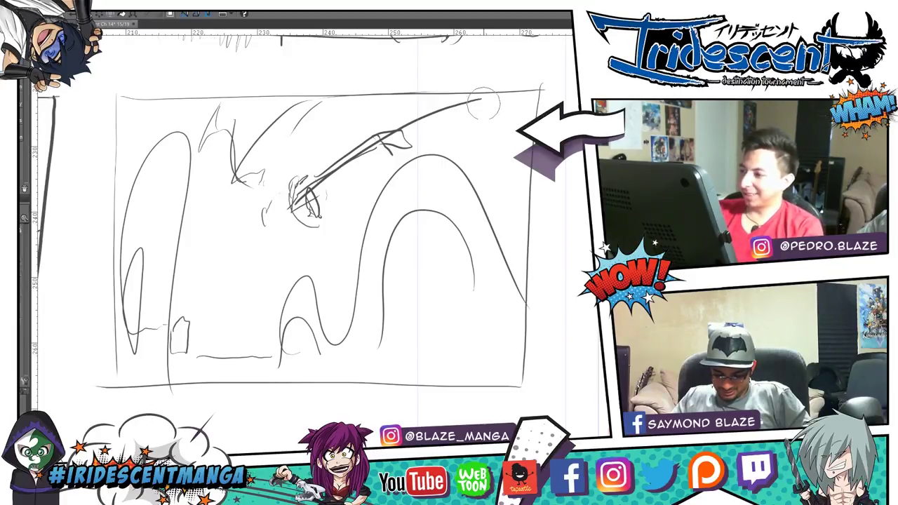
pyautogui.hotkey('ctrl', 'z')
pyautogui.hotkey('ctrl', 'z')
pyautogui.hotkey('ctrl', 'z')
pyautogui.hotkey('ctrl', 'z')
pyautogui.hotkey('ctrl', 'z')
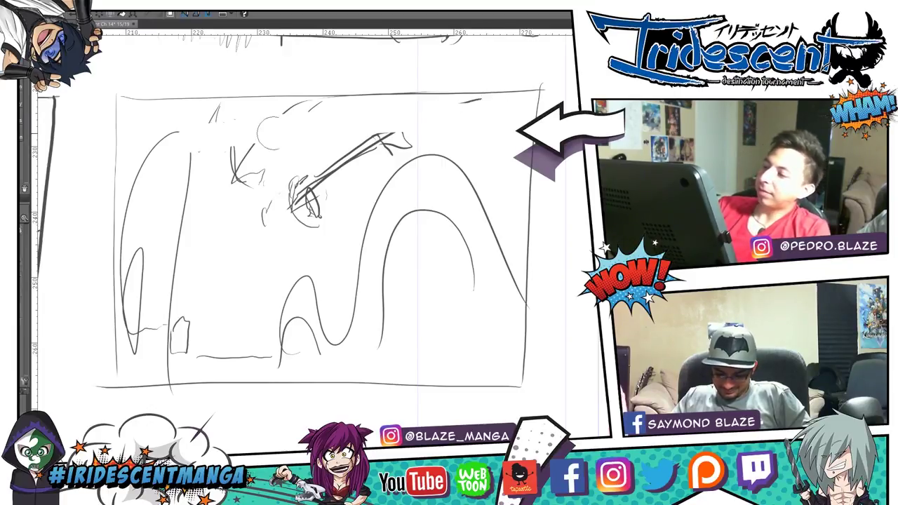
pyautogui.hotkey('ctrl', 'z')
pyautogui.hotkey('ctrl', 'z')
pyautogui.hotkey('ctrl', 'z')
pyautogui.hotkey('ctrl', 'z')
pyautogui.hotkey('ctrl', 'z')
pyautogui.hotkey('ctrl', 'z')
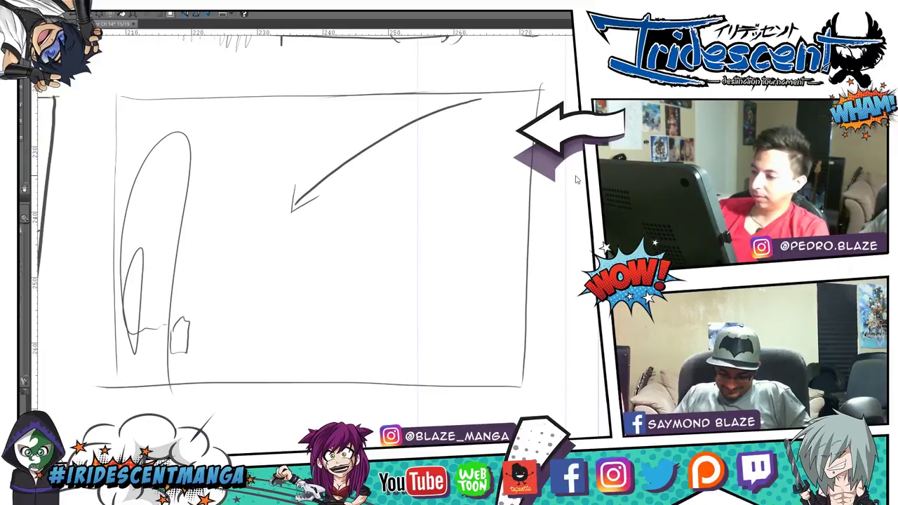
pyautogui.hotkey('ctrl', 'y')
pyautogui.hotkey('ctrl', 'y')
pyautogui.hotkey('ctrl', 'y')
pyautogui.hotkey('ctrl', 'y')
pyautogui.hotkey('ctrl', 'y')
pyautogui.hotkey('ctrl', 'y')
pyautogui.hotkey('ctrl', 'y')
pyautogui.hotkey('ctrl', 'y')
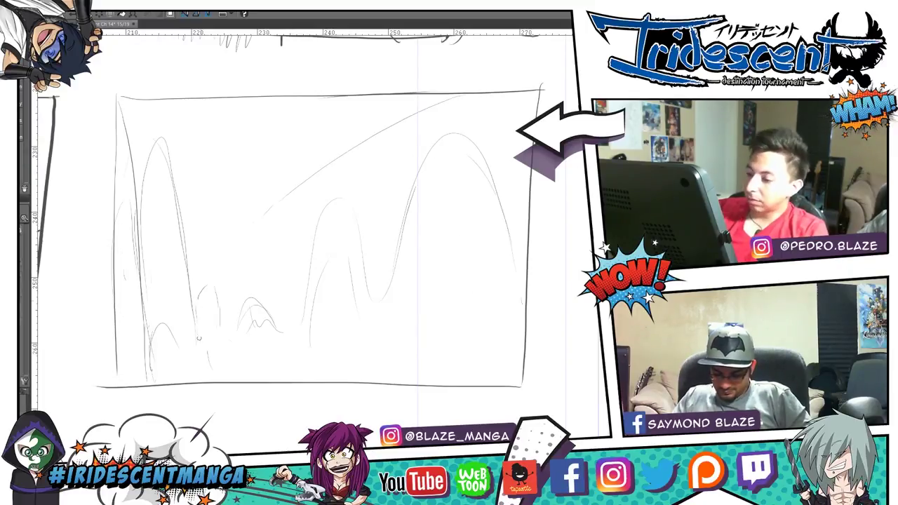
# Lightly sketch tall looping arches, a small standing figure and a diving character with speed lines inside the new panel
pyautogui.moveTo(378, 104)
pyautogui.mouseDown()
pyautogui.moveTo(268, 199)
pyautogui.moveTo(343, 171)
pyautogui.moveTo(264, 201)
pyautogui.mouseUp()
pyautogui.moveTo(421, 211); pyautogui.dragTo(381, 306)
pyautogui.moveTo(216, 273); pyautogui.dragTo(223, 324)
pyautogui.moveTo(382, 306); pyautogui.dragTo(420, 242)
pyautogui.moveTo(256, 212); pyautogui.dragTo(260, 228)
pyautogui.scroll(3, 280, 239)
pyautogui.scroll(-2, 281, 239)
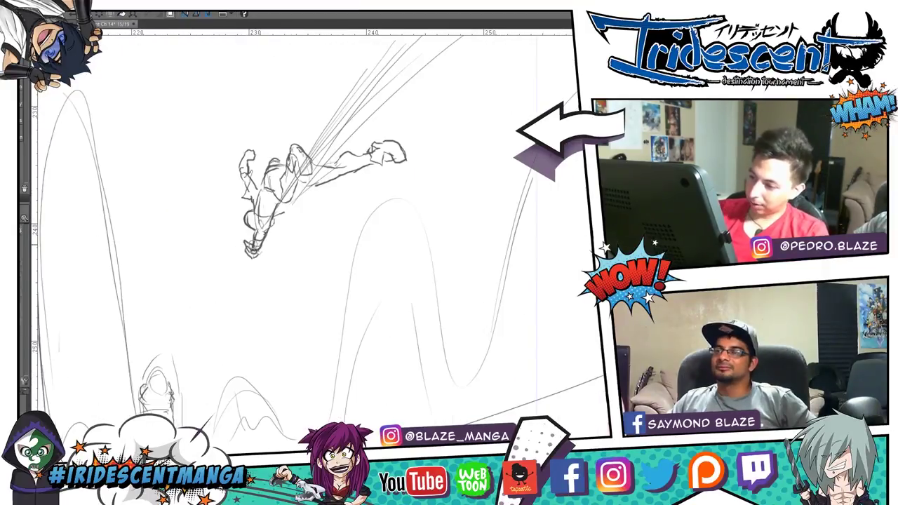
# Draw large sweeping wings with jagged edges on the diving character and flesh out its head and extended fist
pyautogui.scroll(2, 295, 211)
pyautogui.moveTo(336, 111)
pyautogui.mouseDown()
pyautogui.moveTo(383, 184)
pyautogui.moveTo(370, 172)
pyautogui.moveTo(353, 181)
pyautogui.moveTo(359, 222)
pyautogui.mouseUp()
pyautogui.scroll(-2, 350, 210)
pyautogui.moveTo(314, 98); pyautogui.dragTo(256, 210)
pyautogui.moveTo(420, 78); pyautogui.dragTo(329, 197)
pyautogui.scroll(1, 351, 210)
pyautogui.moveTo(330, 78); pyautogui.dragTo(315, 196)
pyautogui.moveTo(348, 144); pyautogui.dragTo(340, 197)
pyautogui.moveTo(400, 84); pyautogui.dragTo(360, 168)
pyautogui.scroll(2, 351, 190)
pyautogui.scroll(-2, 352, 191)
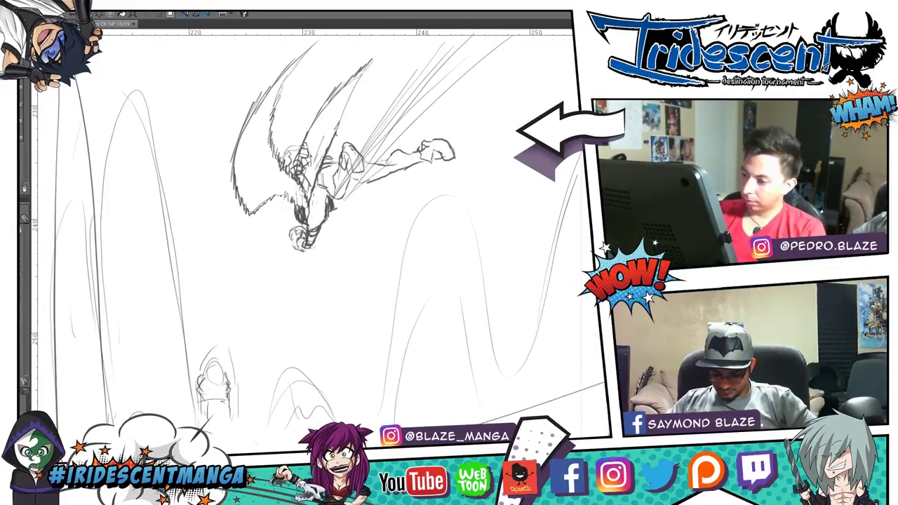
# Undo the last strokes of the diving character's second wing
pyautogui.moveTo(287, 228)
pyautogui.mouseDown()
pyautogui.moveTo(300, 242)
pyautogui.moveTo(303, 234)
pyautogui.mouseUp()
pyautogui.hotkey('ctrl', 'z')
pyautogui.hotkey('ctrl', 'z')
pyautogui.hotkey('ctrl', 'z')
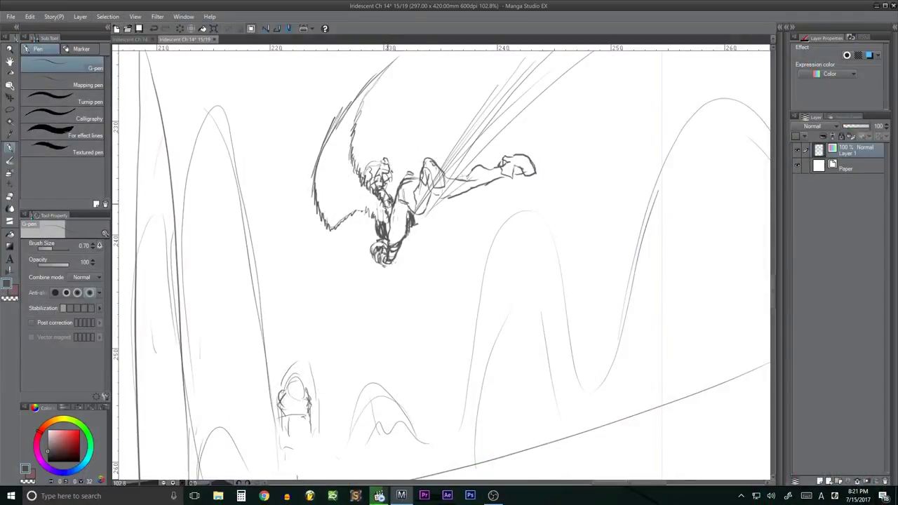
# Redraw the diving character's second wing and hatch shading across the wings
pyautogui.moveTo(312, 155); pyautogui.dragTo(393, 52)
pyautogui.moveTo(347, 156); pyautogui.dragTo(334, 100)
pyautogui.scroll(2, 442, 266)
pyautogui.moveTo(414, 143); pyautogui.dragTo(491, 203)
pyautogui.moveTo(302, 152); pyautogui.dragTo(341, 208)
pyautogui.scroll(-3, 442, 266)
pyautogui.scroll(3, 385, 277)
# Darken the small standing figure's sides and turn the low arch beside it into jagged spikes along the ground line
pyautogui.moveTo(405, 265); pyautogui.dragTo(403, 312)
pyautogui.moveTo(371, 279); pyautogui.dragTo(394, 376)
pyautogui.moveTo(411, 312)
pyautogui.mouseDown()
pyautogui.moveTo(439, 355)
pyautogui.moveTo(476, 238)
pyautogui.moveTo(544, 345)
pyautogui.mouseUp()
pyautogui.moveTo(449, 309)
pyautogui.mouseDown()
pyautogui.moveTo(463, 371)
pyautogui.moveTo(501, 263)
pyautogui.mouseUp()
pyautogui.moveTo(512, 351); pyautogui.dragTo(568, 287)
pyautogui.moveTo(589, 326); pyautogui.dragTo(617, 246)
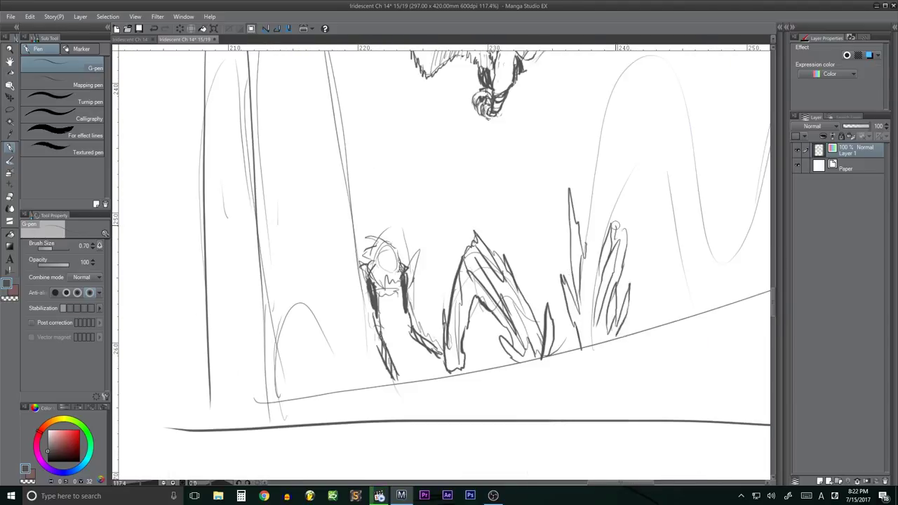
# Detail the tall middle arch with twisting strands and add jagged spikes around its base
pyautogui.moveTo(561, 281); pyautogui.dragTo(464, 329)
pyautogui.moveTo(491, 385); pyautogui.dragTo(533, 155)
pyautogui.moveTo(512, 204); pyautogui.dragTo(554, 119)
pyautogui.moveTo(554, 119)
pyautogui.mouseDown()
pyautogui.moveTo(563, 226)
pyautogui.moveTo(600, 330)
pyautogui.mouseUp()
pyautogui.moveTo(610, 288); pyautogui.dragTo(618, 371)
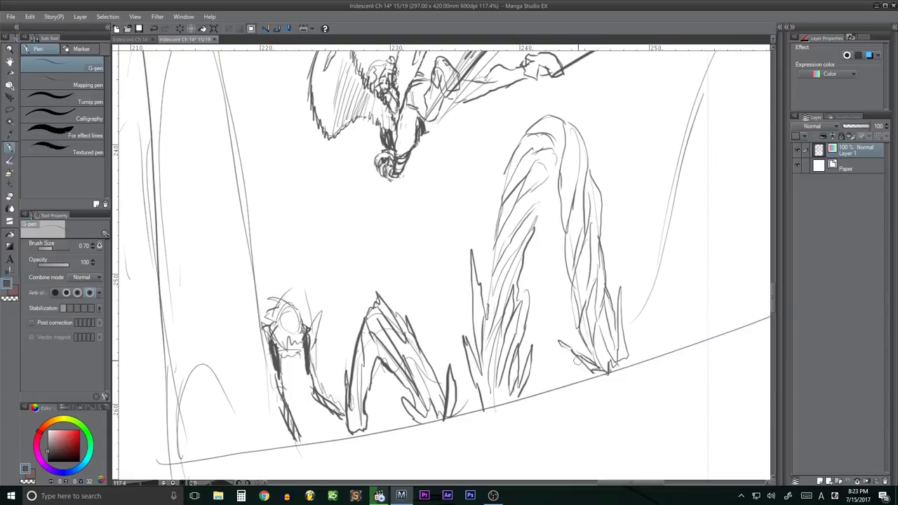
# Draw long jagged strands down the large arch near the panel's right edge and spikes at its base
pyautogui.moveTo(550, 79); pyautogui.dragTo(483, 223)
pyautogui.scroll(-3, 517, 241)
pyautogui.moveTo(519, 116); pyautogui.dragTo(485, 296)
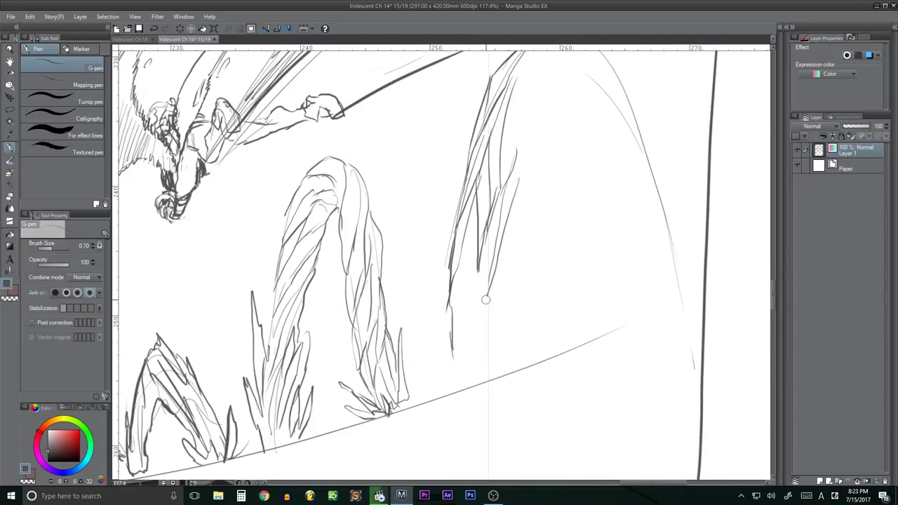
pyautogui.moveTo(484, 235); pyautogui.dragTo(456, 392)
pyautogui.moveTo(520, 196); pyautogui.dragTo(494, 371)
pyautogui.moveTo(446, 316)
pyautogui.mouseDown()
pyautogui.moveTo(459, 170)
pyautogui.moveTo(459, 273)
pyautogui.mouseUp()
pyautogui.moveTo(477, 210); pyautogui.dragTo(554, 112)
pyautogui.moveTo(582, 329); pyautogui.dragTo(631, 162)
pyautogui.moveTo(456, 435); pyautogui.dragTo(512, 362)
# Shade the tall arches along the panel's left edge with dark vertical strokes and jagged strands
pyautogui.hotkey('ctrl', '0')
pyautogui.hotkey('ctrl', '0')
pyautogui.moveTo(427, 400); pyautogui.dragTo(421, 231)
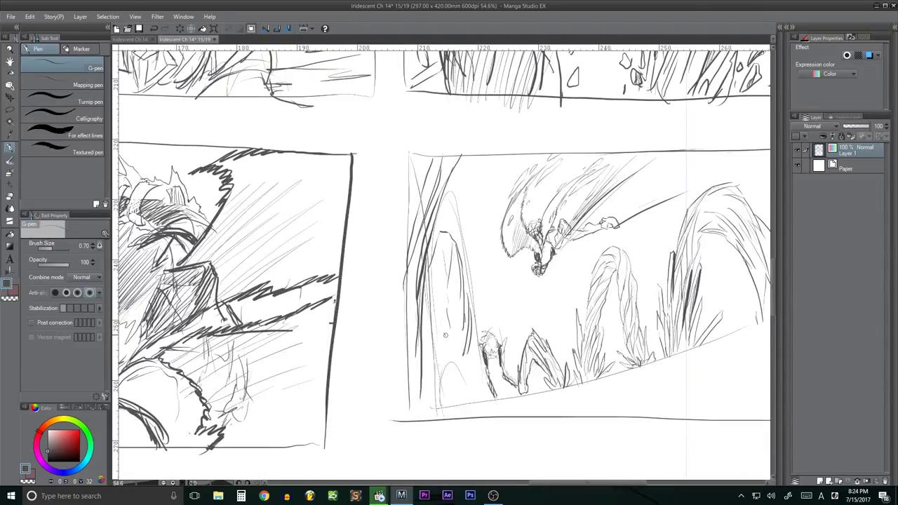
pyautogui.moveTo(449, 280); pyautogui.dragTo(477, 399)
pyautogui.moveTo(459, 162); pyautogui.dragTo(442, 232)
pyautogui.moveTo(439, 277); pyautogui.dragTo(421, 413)
pyautogui.moveTo(449, 350); pyautogui.dragTo(439, 418)
pyautogui.moveTo(491, 281); pyautogui.dragTo(407, 255)
pyautogui.moveTo(397, 324); pyautogui.dragTo(400, 350)
# Add diagonal speed lines across the panel's upper right corner and thicken the sloping ground line
pyautogui.moveTo(610, 176); pyautogui.dragTo(666, 130)
pyautogui.moveTo(680, 172); pyautogui.dragTo(712, 125)
pyautogui.scroll(-4, 646, 266)
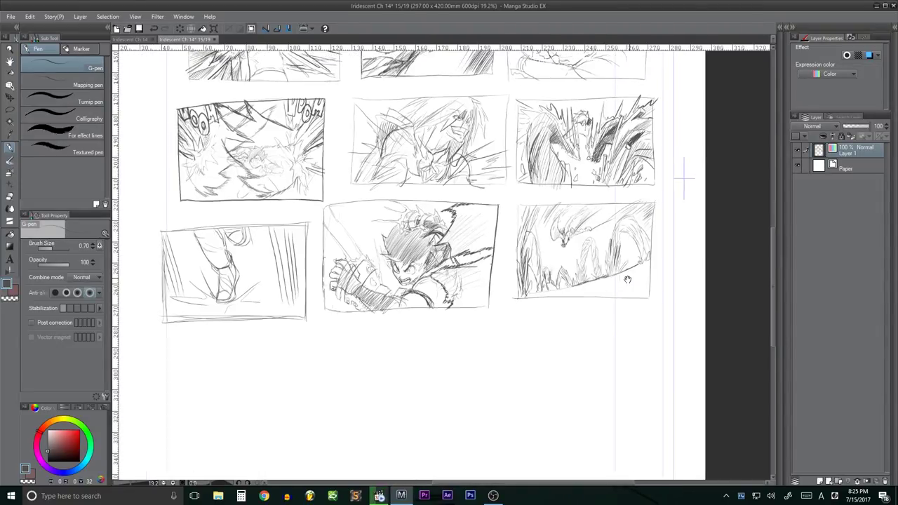
pyautogui.scroll(4, 646, 266)
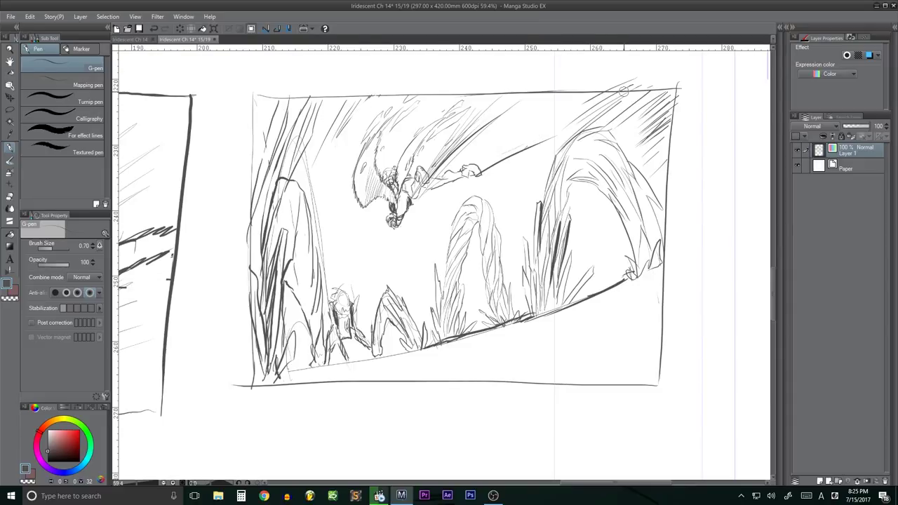
pyautogui.scroll(-5, 573, 335)
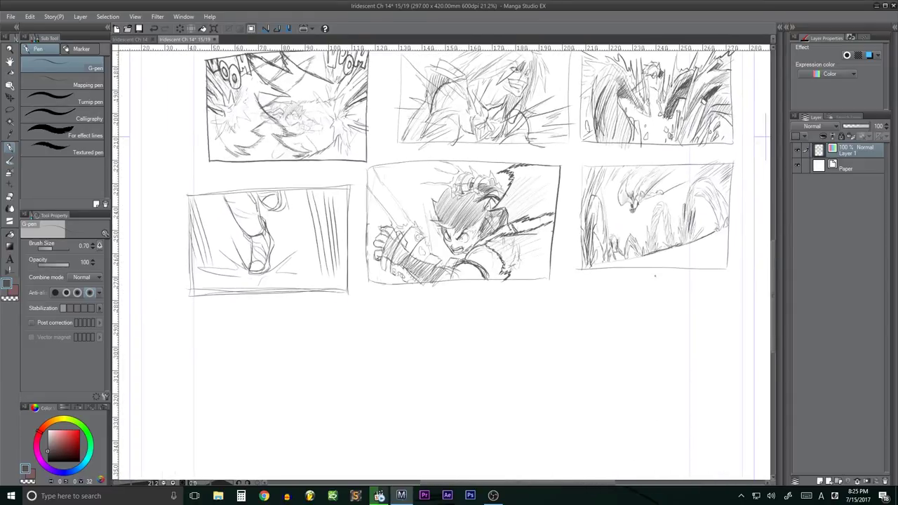
# Review the sketched panels across the page and the empty space below the bottom row
pyautogui.moveTo(574, 306); pyautogui.dragTo(642, 292)
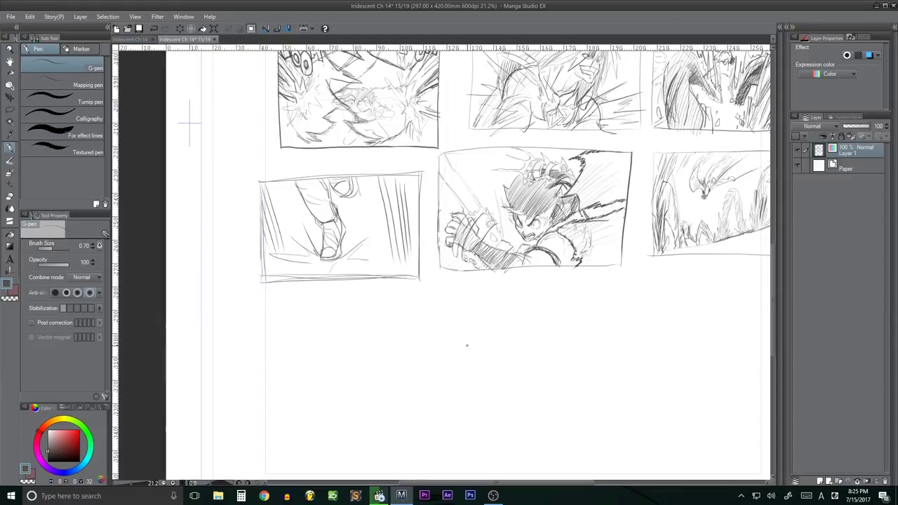
pyautogui.moveTo(521, 338); pyautogui.dragTo(446, 366)
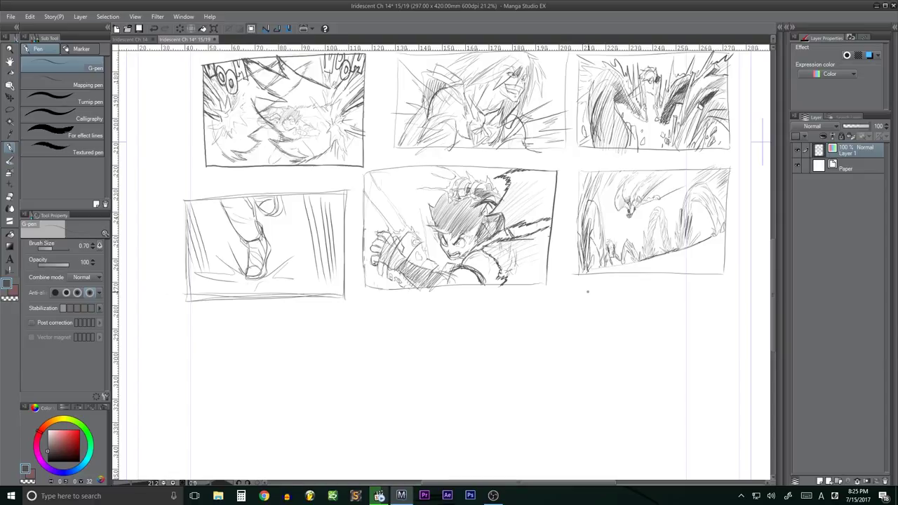
pyautogui.moveTo(550, 330); pyautogui.dragTo(482, 440)
pyautogui.scroll(-1, 533, 361)
pyautogui.scroll(-2, 681, 270)
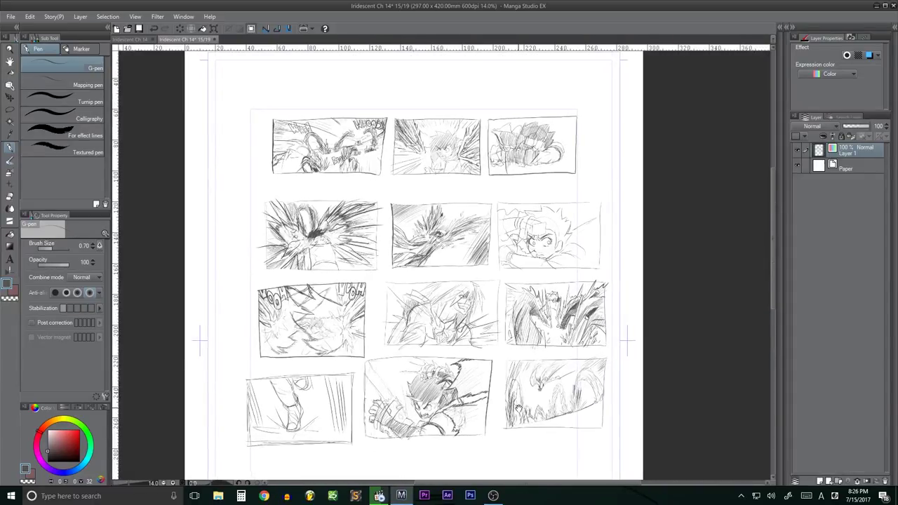
pyautogui.moveTo(574, 375); pyautogui.dragTo(589, 283)
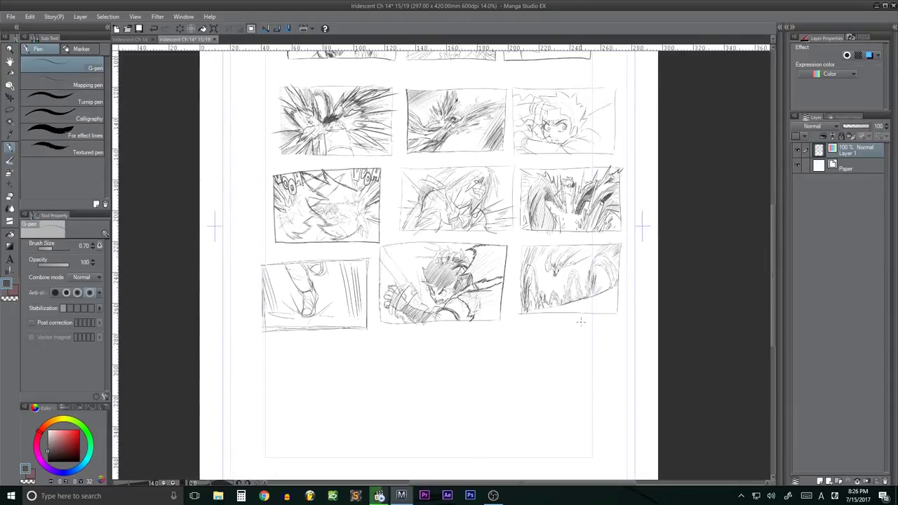
pyautogui.moveTo(578, 316); pyautogui.dragTo(559, 276)
pyautogui.scroll(-1, 524, 335)
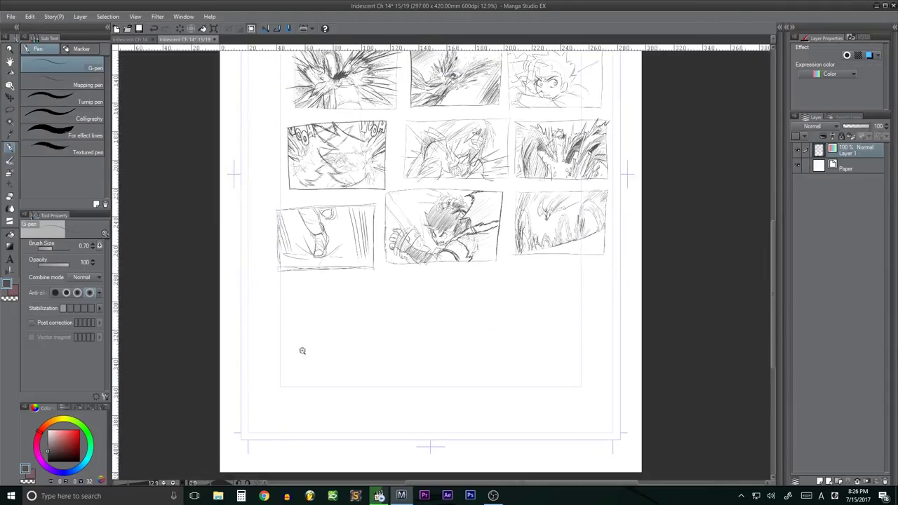
pyautogui.scroll(4, 302, 351)
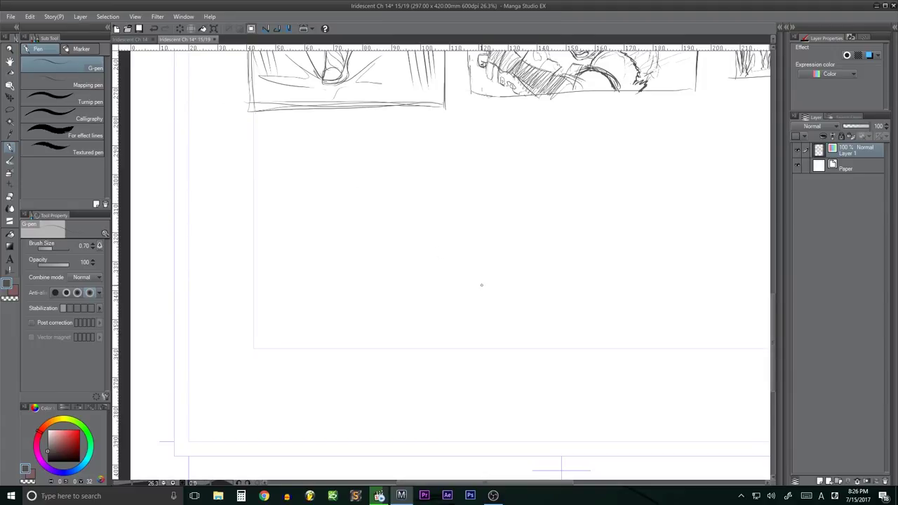
pyautogui.scroll(-3, 482, 284)
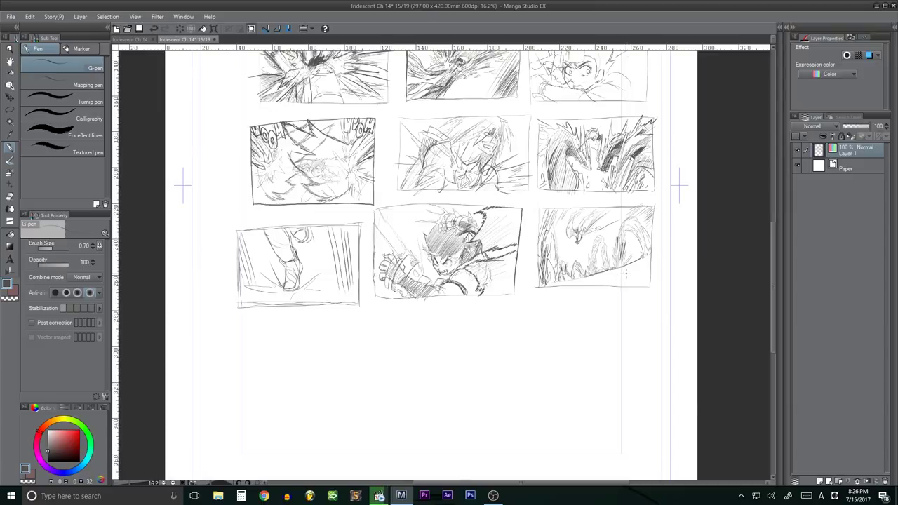
pyautogui.press('m')
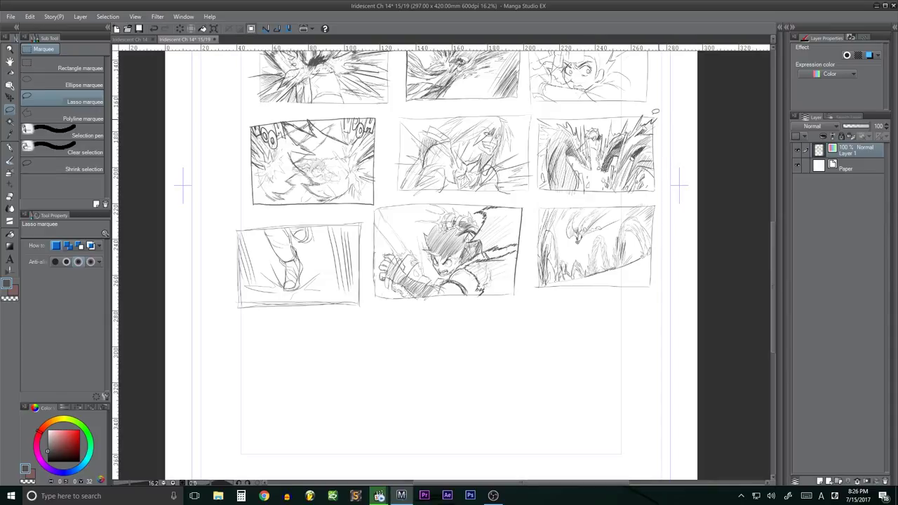
pyautogui.moveTo(533, 201)
pyautogui.mouseDown()
pyautogui.moveTo(670, 247)
pyautogui.moveTo(526, 258)
pyautogui.moveTo(527, 202)
pyautogui.mouseUp()
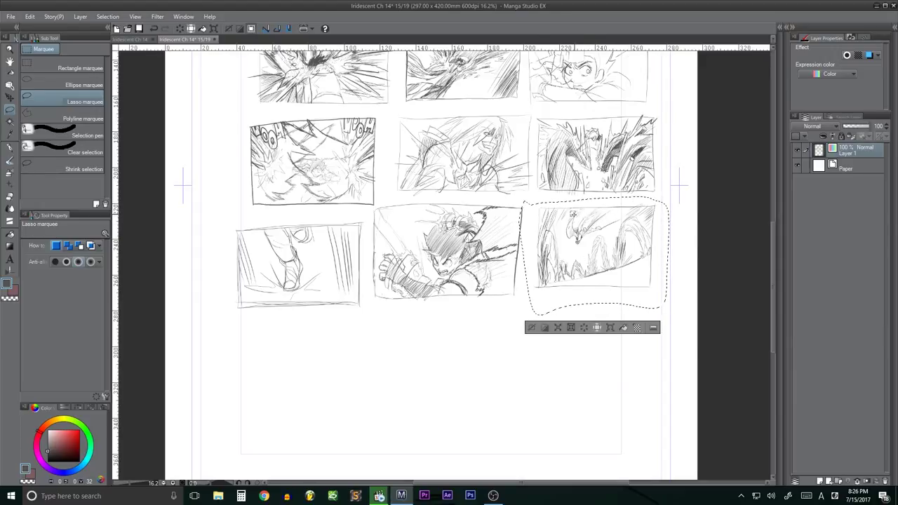
pyautogui.click(590, 199)
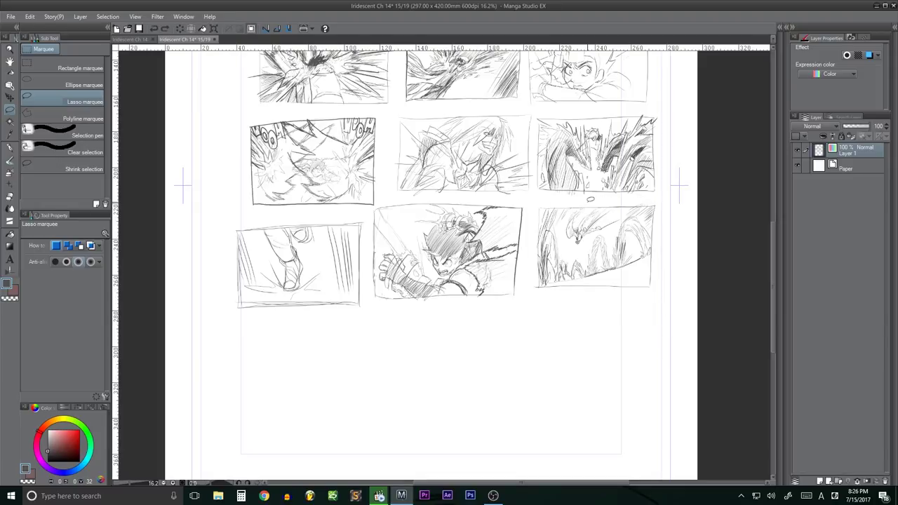
# Lasso the diving winged character and move it lower inside its panel, leaving more room above it
pyautogui.press('p')
pyautogui.scroll(4, 641, 208)
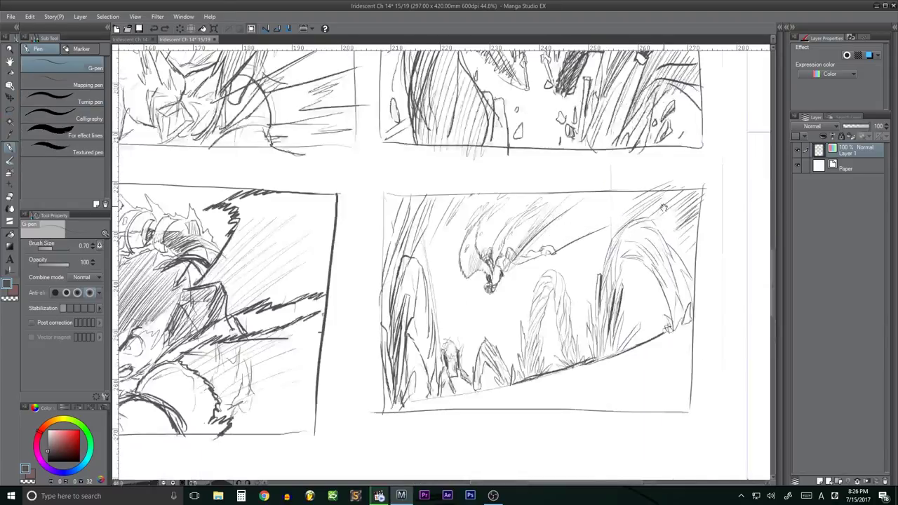
pyautogui.press('m')
pyautogui.moveTo(612, 185); pyautogui.dragTo(604, 260)
pyautogui.hotkey('ctrl', 't')
pyautogui.press('Return')
pyautogui.press('p')
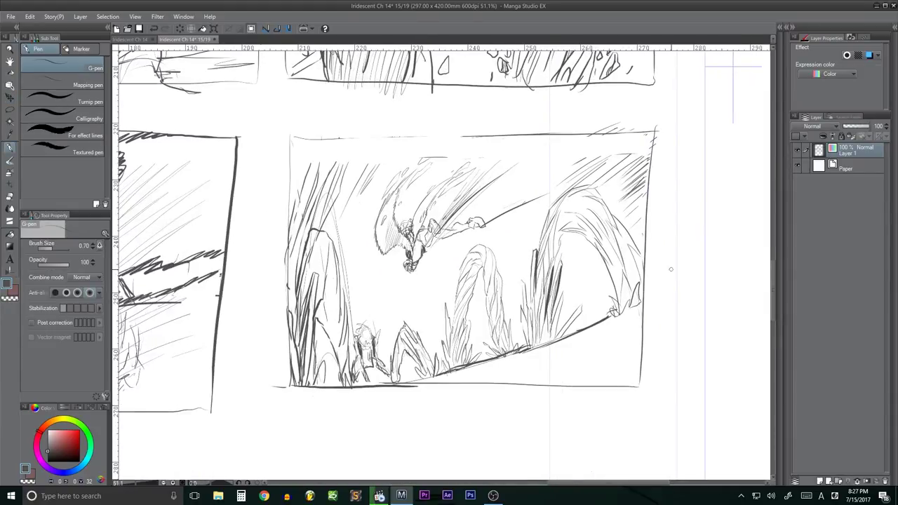
# Replace the large arch near the panel's right edge with a thick curved spike hooking toward the diving character
pyautogui.moveTo(506, 169); pyautogui.dragTo(594, 161)
pyautogui.moveTo(644, 135); pyautogui.dragTo(582, 224)
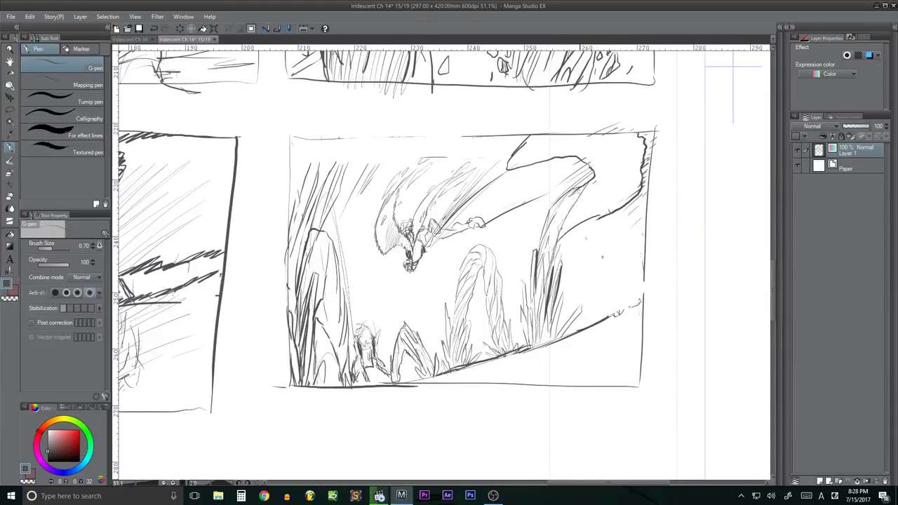
pyautogui.moveTo(523, 165); pyautogui.dragTo(624, 143)
# Redraw the tall jagged arch along the panel's left edge, outline a hanging spike above it and strengthen the left border
pyautogui.moveTo(297, 321)
pyautogui.mouseDown()
pyautogui.moveTo(390, 144)
pyautogui.moveTo(301, 358)
pyautogui.mouseUp()
pyautogui.moveTo(296, 396)
pyautogui.mouseDown()
pyautogui.moveTo(276, 140)
pyautogui.moveTo(383, 137)
pyautogui.mouseUp()
pyautogui.hotkey('ctrl', 'z')
pyautogui.hotkey('ctrl', 'z')
pyautogui.moveTo(290, 212); pyautogui.dragTo(331, 379)
pyautogui.moveTo(290, 138); pyautogui.dragTo(283, 386)
pyautogui.moveTo(293, 232); pyautogui.dragTo(330, 361)
pyautogui.moveTo(284, 386)
pyautogui.mouseDown()
pyautogui.moveTo(324, 280)
pyautogui.moveTo(317, 295)
pyautogui.mouseUp()
# Refine the large curved spike's outline down to the ground and fill it with long strands following its curve
pyautogui.moveTo(631, 151)
pyautogui.mouseDown()
pyautogui.moveTo(612, 189)
pyautogui.moveTo(568, 224)
pyautogui.mouseUp()
pyautogui.moveTo(554, 182); pyautogui.dragTo(537, 273)
pyautogui.moveTo(602, 156); pyautogui.dragTo(561, 284)
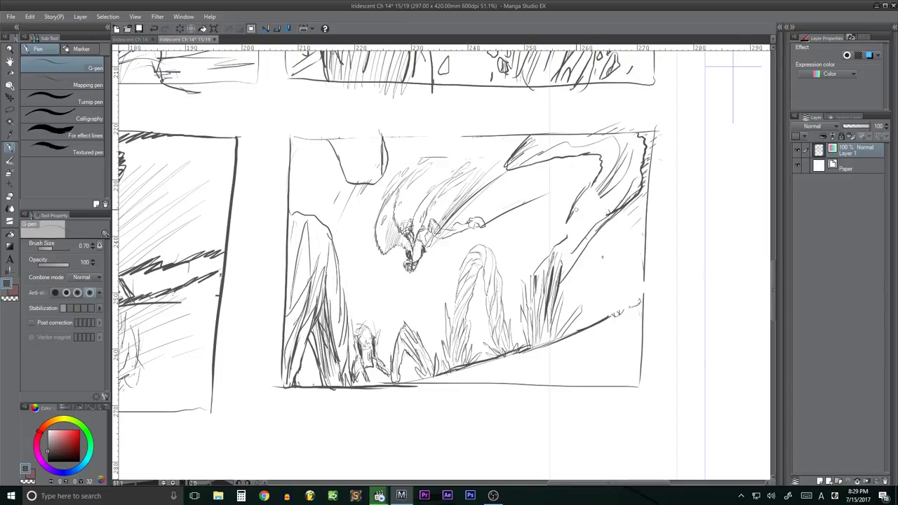
pyautogui.hotkey('ctrl', 'z')
pyautogui.hotkey('ctrl', 'z')
pyautogui.moveTo(600, 158); pyautogui.dragTo(533, 344)
pyautogui.moveTo(611, 165); pyautogui.dragTo(602, 263)
# Move the diving-character panel to the start of a new bottom row and draw an empty frame in its former place
pyautogui.scroll(-5, 539, 287)
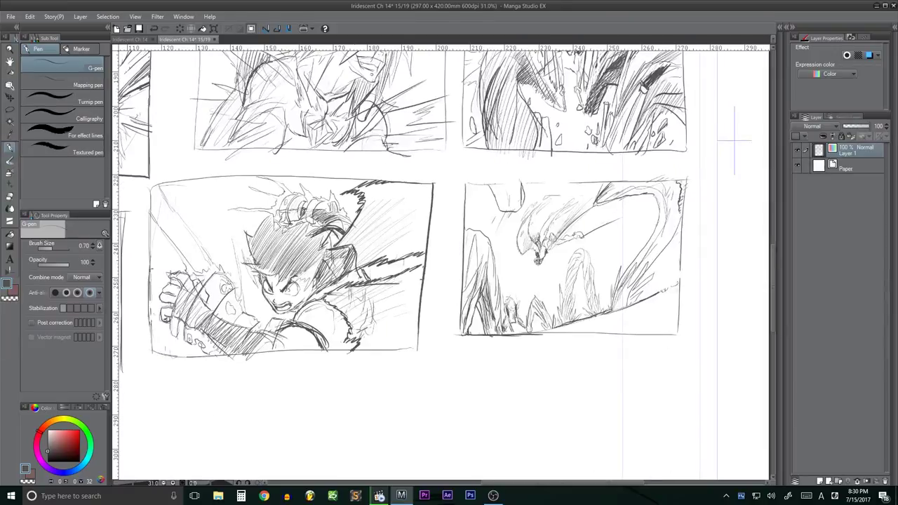
pyautogui.moveTo(539, 287); pyautogui.dragTo(557, 297)
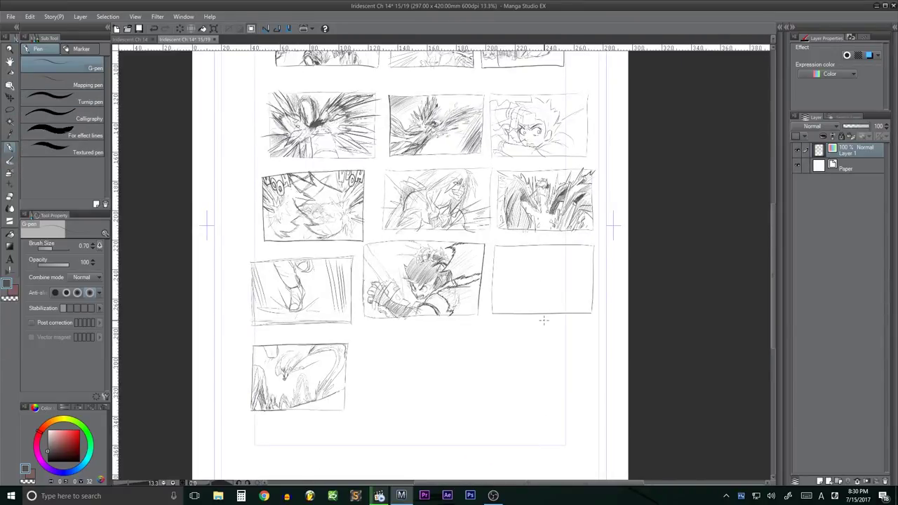
pyautogui.scroll(-1, 519, 351)
pyautogui.scroll(2, 551, 256)
pyautogui.moveTo(516, 232); pyautogui.dragTo(565, 238)
pyautogui.moveTo(582, 209)
pyautogui.mouseDown()
pyautogui.moveTo(588, 252)
pyautogui.moveTo(540, 287)
pyautogui.mouseUp()
pyautogui.moveTo(484, 303); pyautogui.dragTo(501, 300)
pyautogui.hotkey('ctrl', 'z')
pyautogui.hotkey('ctrl', 'z')
pyautogui.hotkey('ctrl', 'z')
pyautogui.hotkey('ctrl', 'z')
pyautogui.hotkey('ctrl', 'z')
pyautogui.scroll(-1, 611, 357)
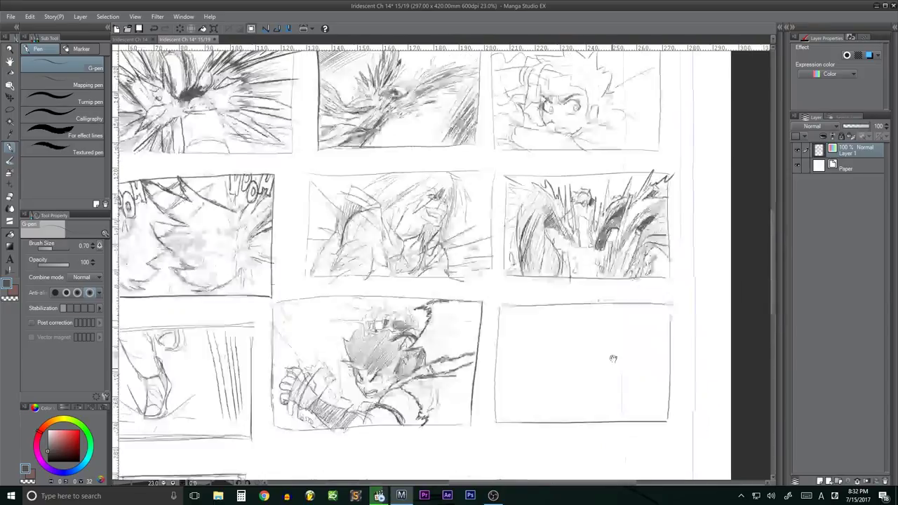
# Sketch a small diving figure with trailing wing lines in the left half of the empty frame
pyautogui.scroll(4, 583, 252)
pyautogui.moveTo(349, 256); pyautogui.dragTo(435, 277)
pyautogui.moveTo(344, 196); pyautogui.dragTo(354, 323)
pyautogui.hotkey('ctrl', 'z')
pyautogui.moveTo(389, 235); pyautogui.dragTo(462, 288)
pyautogui.moveTo(382, 281)
pyautogui.mouseDown()
pyautogui.moveTo(354, 330)
pyautogui.moveTo(566, 166)
pyautogui.mouseUp()
pyautogui.moveTo(491, 280); pyautogui.dragTo(509, 266)
# Outline curved spikes rising from the panel's lower edge, upper middle and right side around the small figure
pyautogui.moveTo(247, 388); pyautogui.dragTo(319, 330)
pyautogui.moveTo(462, 406); pyautogui.dragTo(519, 403)
pyautogui.moveTo(499, 133); pyautogui.dragTo(484, 232)
pyautogui.moveTo(456, 106); pyautogui.dragTo(449, 193)
pyautogui.moveTo(530, 91); pyautogui.dragTo(491, 231)
pyautogui.moveTo(596, 300)
pyautogui.mouseDown()
pyautogui.moveTo(702, 256)
pyautogui.moveTo(582, 186)
pyautogui.mouseUp()
pyautogui.moveTo(617, 171); pyautogui.dragTo(554, 295)
pyautogui.moveTo(665, 228); pyautogui.dragTo(596, 252)
pyautogui.moveTo(645, 256); pyautogui.dragTo(557, 330)
# Shade the curved spikes with strands, add diagonal speed lines and darken the small figure's details
pyautogui.moveTo(478, 393); pyautogui.dragTo(546, 375)
pyautogui.moveTo(498, 178); pyautogui.dragTo(465, 242)
pyautogui.moveTo(658, 98); pyautogui.dragTo(556, 218)
pyautogui.moveTo(401, 96); pyautogui.dragTo(397, 151)
pyautogui.moveTo(491, 92); pyautogui.dragTo(533, 175)
pyautogui.moveTo(660, 156)
pyautogui.mouseDown()
pyautogui.moveTo(582, 225)
pyautogui.moveTo(583, 245)
pyautogui.mouseUp()
pyautogui.moveTo(652, 266); pyautogui.dragTo(575, 319)
pyautogui.moveTo(281, 295); pyautogui.dragTo(239, 354)
pyautogui.moveTo(512, 273); pyautogui.dragTo(386, 368)
pyautogui.moveTo(397, 231); pyautogui.dragTo(365, 246)
pyautogui.moveTo(392, 277); pyautogui.dragTo(371, 295)
# Shade the hanging spikes and thicken the large curved spike in the bottom row's first panel
pyautogui.scroll(-5, 589, 261)
pyautogui.moveTo(252, 354); pyautogui.dragTo(239, 411)
pyautogui.moveTo(168, 355); pyautogui.dragTo(151, 385)
pyautogui.moveTo(130, 355)
pyautogui.mouseDown()
pyautogui.moveTo(144, 371)
pyautogui.moveTo(167, 376)
pyautogui.mouseUp()
pyautogui.moveTo(210, 369); pyautogui.dragTo(241, 352)
pyautogui.moveTo(259, 352); pyautogui.dragTo(225, 423)
pyautogui.moveTo(250, 409); pyautogui.dragTo(220, 433)
# Add diagonal motion strokes over the curved spikes and across the upper left of the small diving figure's panel
pyautogui.moveTo(618, 237)
pyautogui.mouseDown()
pyautogui.moveTo(585, 257)
pyautogui.moveTo(594, 258)
pyautogui.mouseUp()
pyautogui.moveTo(574, 210); pyautogui.dragTo(545, 251)
pyautogui.moveTo(620, 251); pyautogui.dragTo(582, 279)
pyautogui.moveTo(528, 214); pyautogui.dragTo(477, 254)
pyautogui.moveTo(625, 272); pyautogui.dragTo(590, 302)
# Letter "WOOM" sound effects near the upper spike and the lower right of the small figure's panel
pyautogui.moveTo(508, 213); pyautogui.dragTo(537, 233)
pyautogui.moveTo(577, 212); pyautogui.dragTo(591, 226)
pyautogui.moveTo(573, 266); pyautogui.dragTo(583, 283)
pyautogui.moveTo(584, 277); pyautogui.dragTo(615, 293)
pyautogui.moveTo(537, 211); pyautogui.dragTo(547, 227)
pyautogui.scroll(-2, 471, 426)
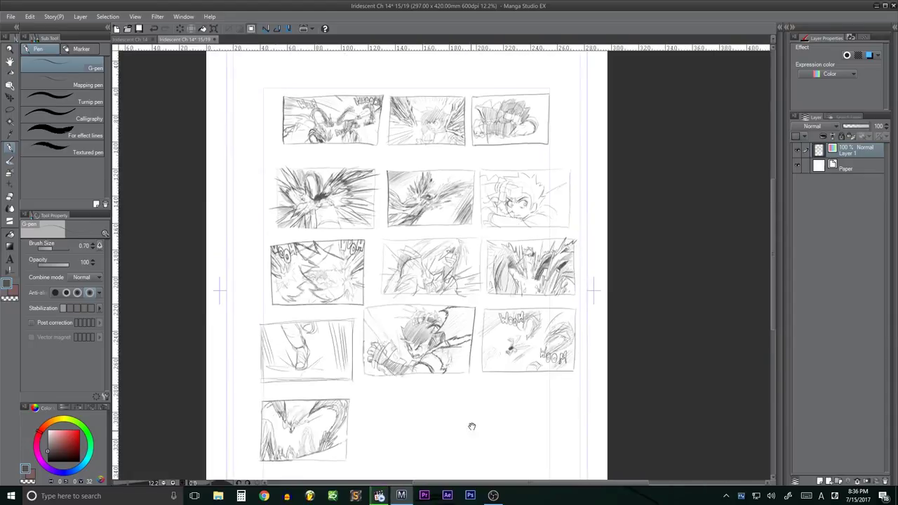
# Retrace the left border of the "WOOM" panel and draw an empty frame in the middle of the bottom row
pyautogui.scroll(2, 471, 426)
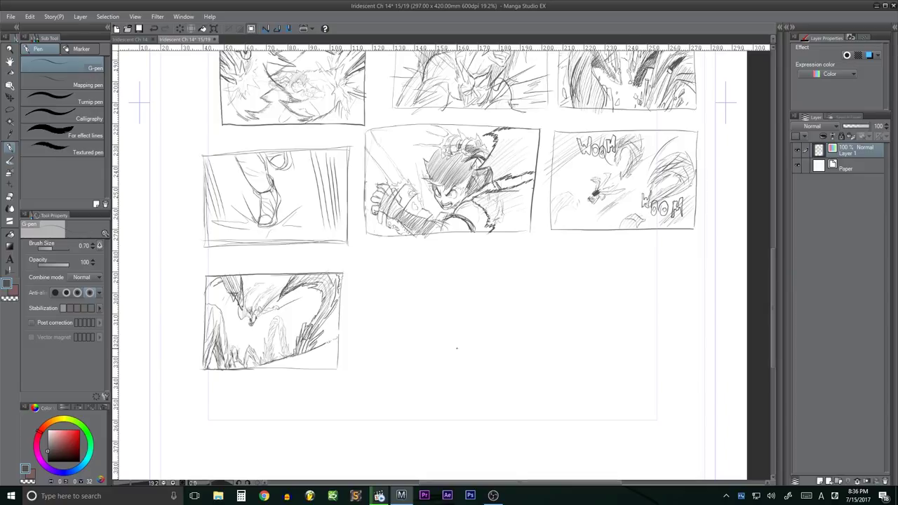
pyautogui.scroll(3, 456, 307)
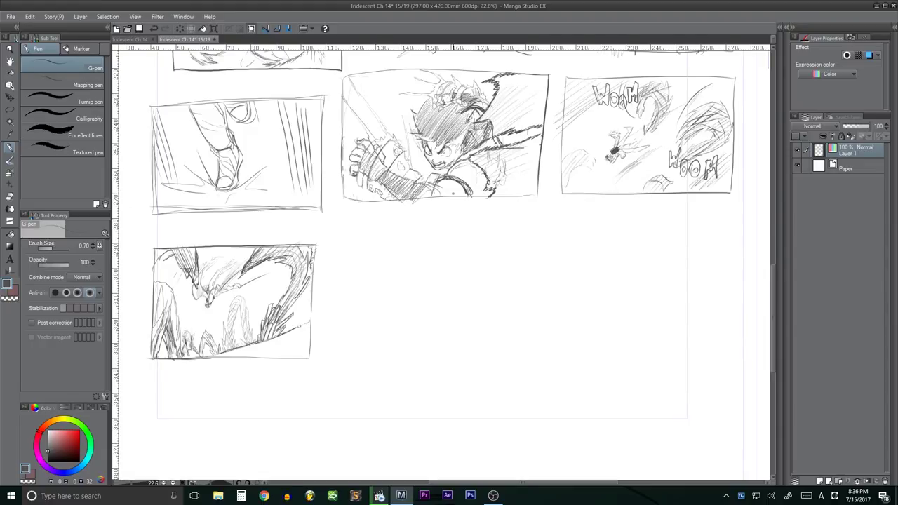
pyautogui.moveTo(566, 77); pyautogui.dragTo(565, 140)
pyautogui.hotkey('ctrl', 'z')
pyautogui.moveTo(565, 77); pyautogui.dragTo(564, 139)
pyautogui.moveTo(340, 245)
pyautogui.mouseDown()
pyautogui.moveTo(336, 343)
pyautogui.moveTo(488, 240)
pyautogui.mouseUp()
pyautogui.moveTo(529, 279)
pyautogui.mouseDown()
pyautogui.moveTo(527, 346)
pyautogui.moveTo(333, 354)
pyautogui.mouseUp()
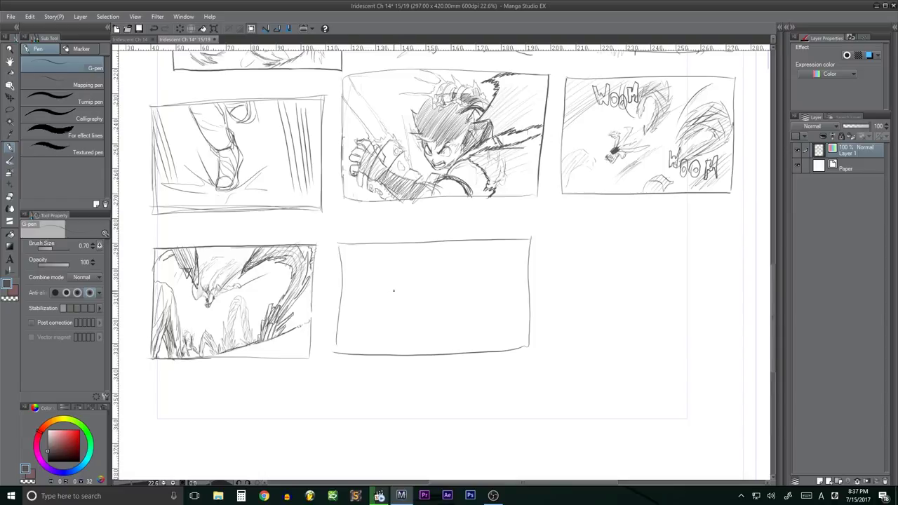
# Sketch a partly cropped figure along the new frame's left edge with debris bursting toward the right
pyautogui.moveTo(342, 344); pyautogui.dragTo(379, 282)
pyautogui.moveTo(357, 244)
pyautogui.mouseDown()
pyautogui.moveTo(393, 288)
pyautogui.moveTo(448, 245)
pyautogui.mouseUp()
pyautogui.moveTo(397, 323); pyautogui.dragTo(471, 292)
pyautogui.moveTo(484, 300)
pyautogui.mouseDown()
pyautogui.moveTo(523, 272)
pyautogui.moveTo(528, 299)
pyautogui.mouseUp()
pyautogui.moveTo(391, 344); pyautogui.dragTo(508, 327)
pyautogui.moveTo(341, 261); pyautogui.dragTo(355, 246)
pyautogui.moveTo(346, 246)
pyautogui.mouseDown()
pyautogui.moveTo(386, 286)
pyautogui.moveTo(343, 291)
pyautogui.mouseUp()
pyautogui.moveTo(379, 257); pyautogui.dragTo(384, 275)
pyautogui.moveTo(341, 311); pyautogui.dragTo(344, 357)
# Add sweeping impact streaks to the debris panel and darken the jagged fringe above the cropped figure
pyautogui.moveTo(397, 259)
pyautogui.mouseDown()
pyautogui.moveTo(359, 296)
pyautogui.moveTo(372, 296)
pyautogui.mouseUp()
pyautogui.moveTo(400, 259)
pyautogui.mouseDown()
pyautogui.moveTo(435, 244)
pyautogui.moveTo(501, 250)
pyautogui.mouseUp()
pyautogui.moveTo(387, 331); pyautogui.dragTo(436, 300)
pyautogui.moveTo(436, 300); pyautogui.dragTo(385, 264)
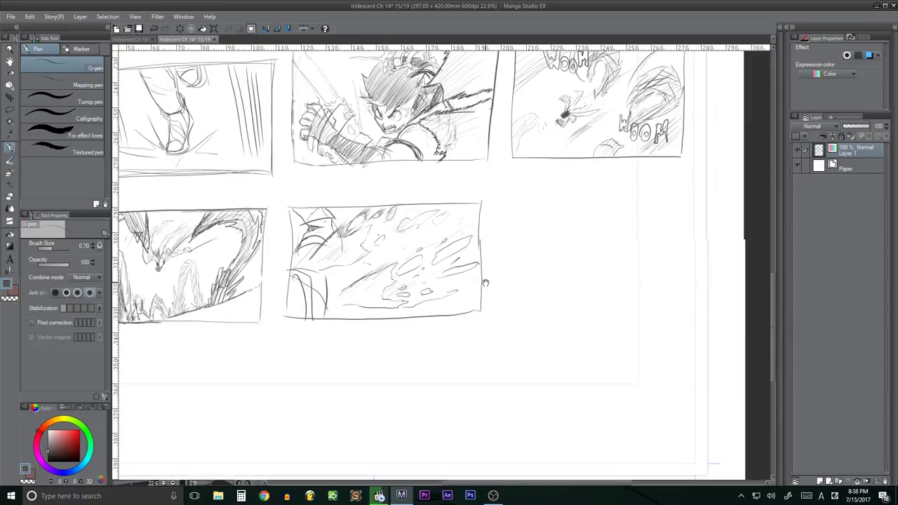
pyautogui.moveTo(293, 221); pyautogui.dragTo(323, 206)
# Draw an empty rectangular frame as the third panel of the bottom row, below the "WOOM" panel
pyautogui.moveTo(599, 254); pyautogui.dragTo(487, 273)
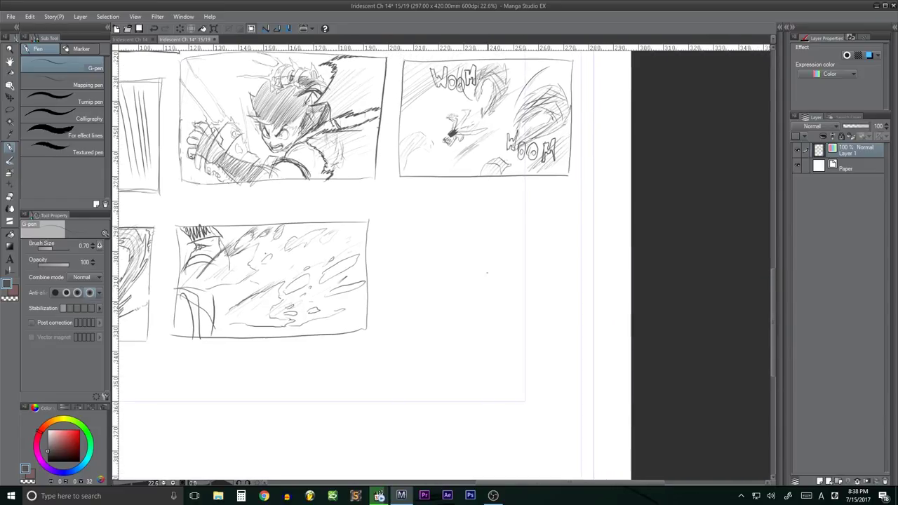
pyautogui.moveTo(470, 328); pyautogui.dragTo(474, 302)
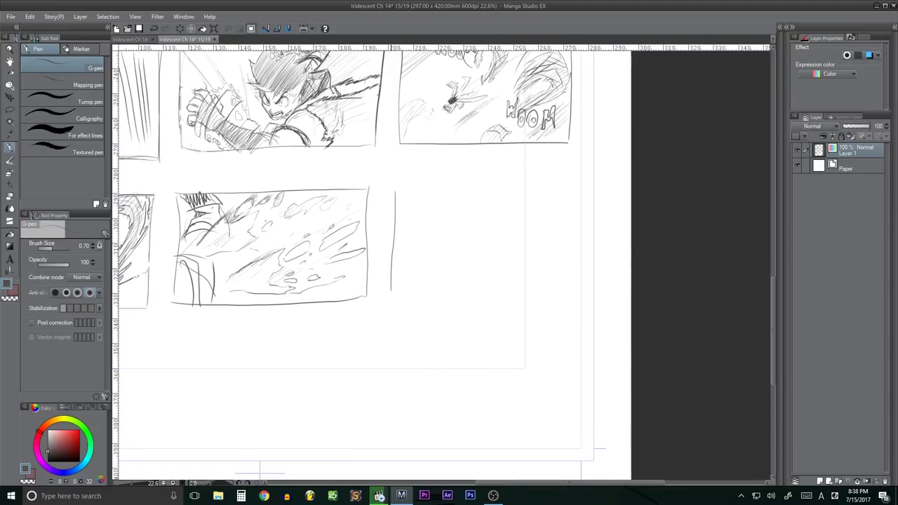
pyautogui.moveTo(403, 190)
pyautogui.mouseDown()
pyautogui.moveTo(580, 188)
pyautogui.moveTo(581, 307)
pyautogui.moveTo(383, 306)
pyautogui.mouseUp()
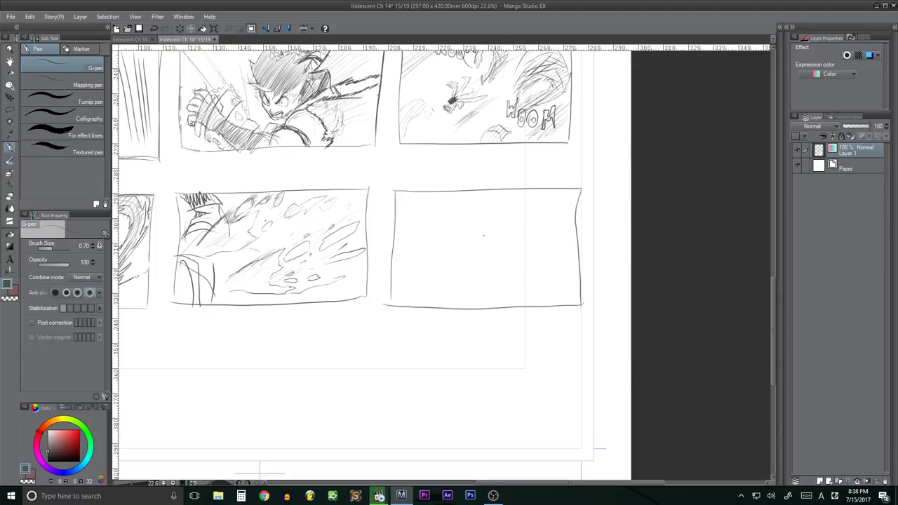
# Try sketching an upside-down figure on its head with raised feet and outstretched arms in the frame's lower left
pyautogui.scroll(3, 507, 234)
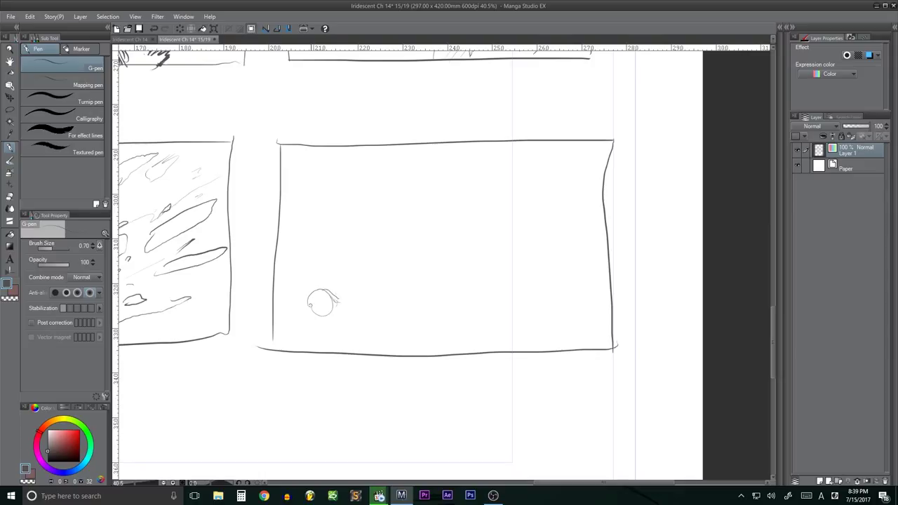
pyautogui.moveTo(291, 309)
pyautogui.mouseDown()
pyautogui.moveTo(354, 275)
pyautogui.moveTo(375, 295)
pyautogui.moveTo(334, 316)
pyautogui.moveTo(344, 258)
pyautogui.mouseUp()
pyautogui.moveTo(321, 203); pyautogui.dragTo(324, 232)
pyautogui.moveTo(327, 222); pyautogui.dragTo(348, 243)
pyautogui.moveTo(378, 200); pyautogui.dragTo(392, 242)
pyautogui.moveTo(336, 270)
pyautogui.mouseDown()
pyautogui.moveTo(379, 298)
pyautogui.moveTo(379, 309)
pyautogui.mouseUp()
pyautogui.moveTo(277, 289); pyautogui.dragTo(424, 308)
pyautogui.moveTo(309, 305); pyautogui.dragTo(341, 319)
pyautogui.moveTo(317, 284); pyautogui.dragTo(308, 312)
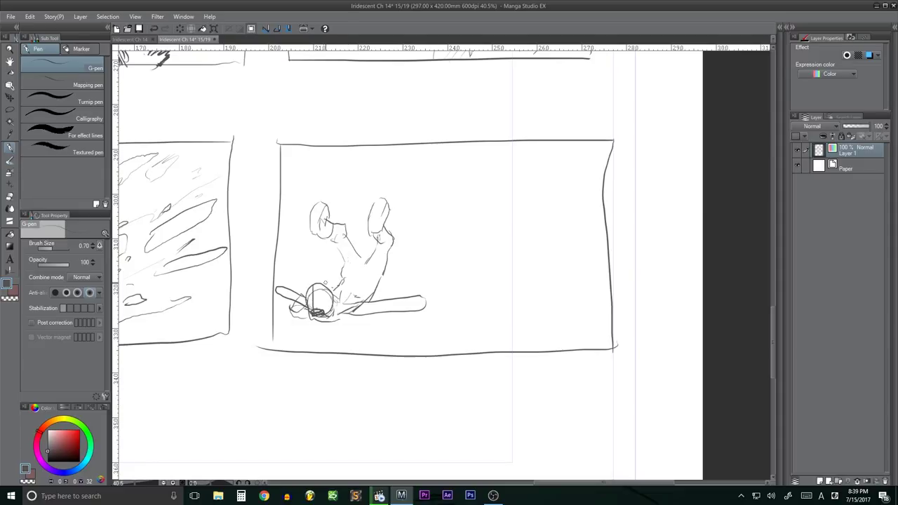
# Clean up lines beside the upside-down figure's head and add motion lines and small stars around it
pyautogui.press('e')
pyautogui.moveTo(293, 327); pyautogui.dragTo(297, 316)
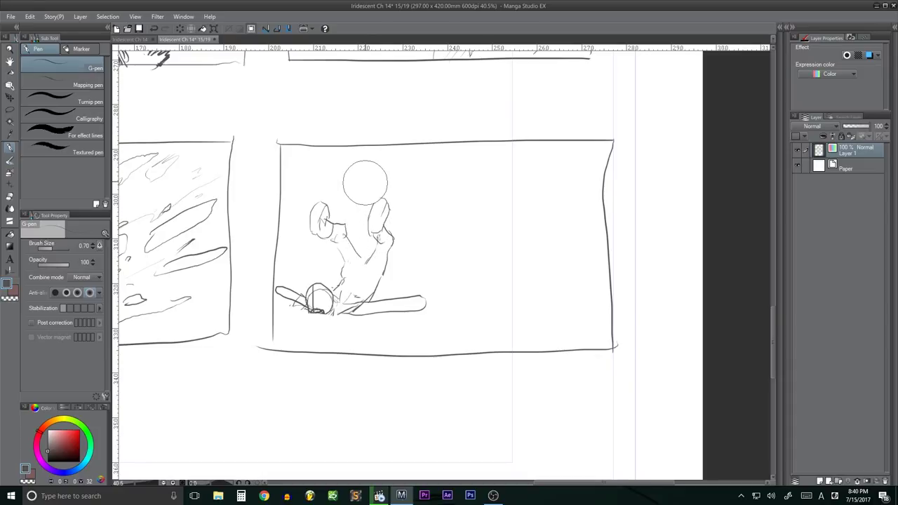
pyautogui.hotkey('ctrl', 'z')
pyautogui.moveTo(325, 237); pyautogui.dragTo(307, 294)
pyautogui.moveTo(333, 256); pyautogui.dragTo(319, 283)
pyautogui.moveTo(381, 295); pyautogui.dragTo(443, 231)
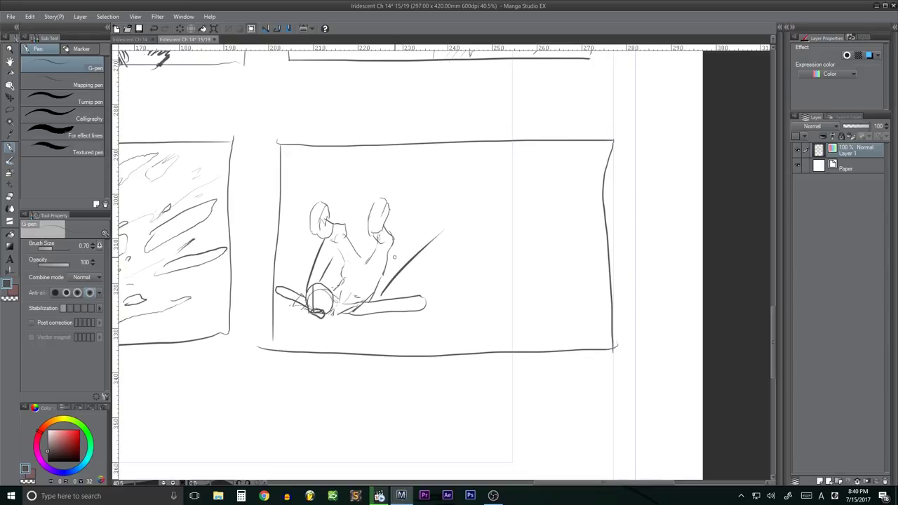
pyautogui.hscroll(-2, 394, 258)
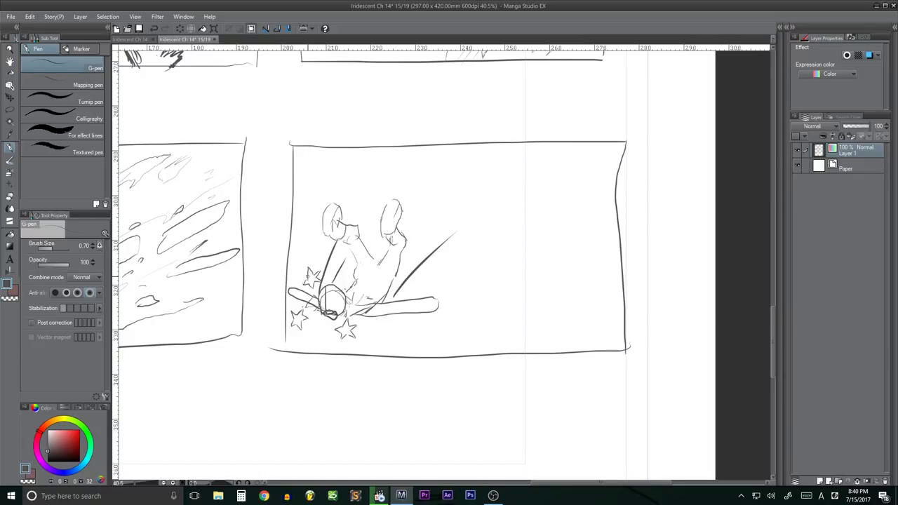
# Undo the upside-down figure sketch to clear the frame
pyautogui.hotkey('ctrl', 'z')
pyautogui.hotkey('ctrl', 'z')
pyautogui.hotkey('ctrl', 'z')
# Sketch the winged character sprawled face-down near the frame's bottom, with arms forward, legs trailing and tall wing curves
pyautogui.moveTo(351, 294); pyautogui.dragTo(392, 309)
pyautogui.moveTo(385, 242)
pyautogui.mouseDown()
pyautogui.moveTo(404, 293)
pyautogui.moveTo(509, 181)
pyautogui.mouseUp()
pyautogui.hotkey('ctrl', 'z')
pyautogui.hotkey('ctrl', 'z')
pyautogui.hotkey('ctrl', 'z')
pyautogui.moveTo(411, 226)
pyautogui.mouseDown()
pyautogui.moveTo(393, 319)
pyautogui.moveTo(308, 319)
pyautogui.moveTo(428, 330)
pyautogui.mouseUp()
pyautogui.moveTo(413, 292)
pyautogui.mouseDown()
pyautogui.moveTo(477, 256)
pyautogui.moveTo(383, 288)
pyautogui.moveTo(350, 323)
pyautogui.moveTo(329, 324)
pyautogui.mouseUp()
pyautogui.moveTo(389, 336); pyautogui.dragTo(439, 329)
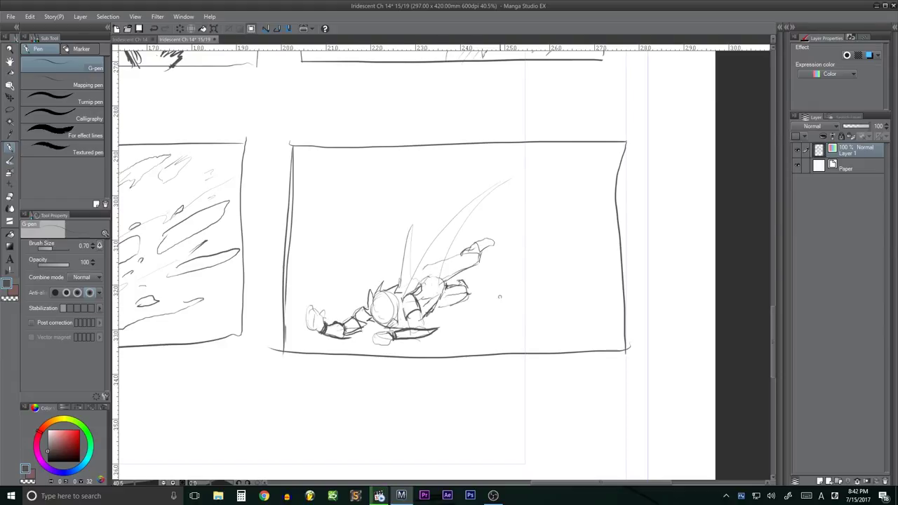
# Shade the fallen character's hair, draw the ground line behind it and add sharp impact rubble on both sides
pyautogui.moveTo(368, 309); pyautogui.dragTo(399, 288)
pyautogui.moveTo(429, 321); pyautogui.dragTo(613, 319)
pyautogui.moveTo(281, 284); pyautogui.dragTo(340, 309)
# Draw a large streaked spike curving in from the panel's right edge and a rounded arch at the left edge
pyautogui.moveTo(519, 239); pyautogui.dragTo(614, 175)
pyautogui.moveTo(498, 252); pyautogui.dragTo(607, 181)
pyautogui.moveTo(289, 232); pyautogui.dragTo(350, 277)
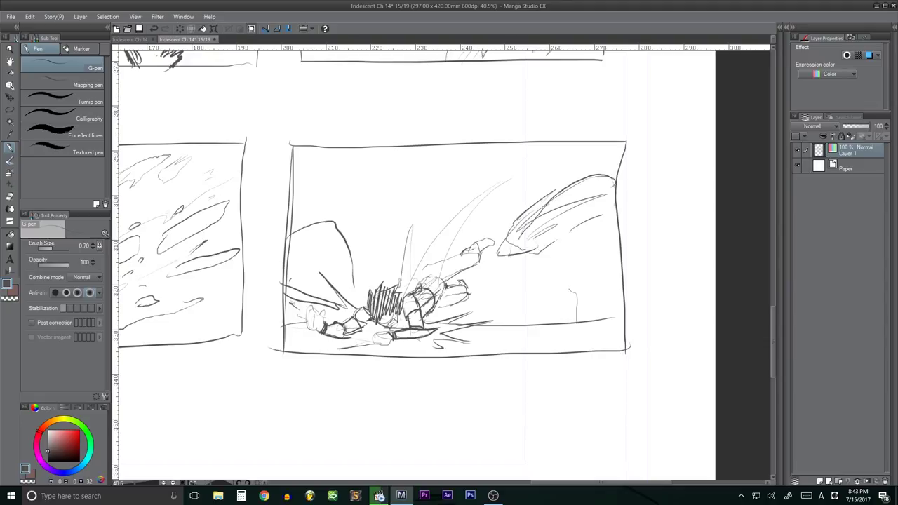
# Draw a tall background arch behind the fallen character, a small arch on the ground and a second contour on the right spike
pyautogui.moveTo(491, 146); pyautogui.dragTo(543, 204)
pyautogui.moveTo(382, 176); pyautogui.dragTo(407, 232)
pyautogui.moveTo(463, 323); pyautogui.dragTo(533, 324)
pyautogui.moveTo(543, 203); pyautogui.dragTo(617, 165)
pyautogui.moveTo(512, 228); pyautogui.dragTo(499, 254)
pyautogui.moveTo(414, 149); pyautogui.dragTo(410, 150)
pyautogui.hotkey('ctrl', 'z')
pyautogui.hotkey('ctrl', 'z')
pyautogui.moveTo(463, 204); pyautogui.dragTo(536, 168)
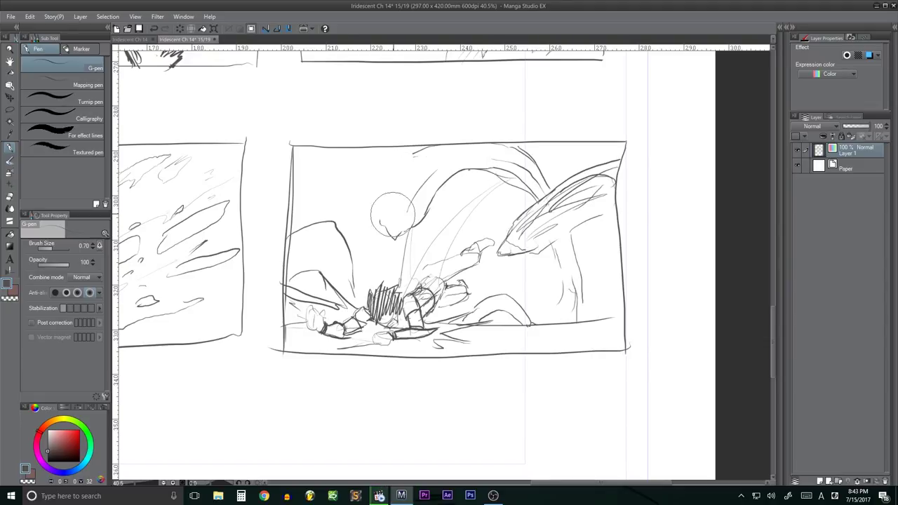
# Hatch the background arches, the large right spike and the small ground arch around the fallen character
pyautogui.moveTo(385, 231); pyautogui.dragTo(463, 153)
pyautogui.moveTo(411, 151); pyautogui.dragTo(526, 172)
pyautogui.moveTo(280, 231); pyautogui.dragTo(351, 284)
pyautogui.moveTo(522, 246); pyautogui.dragTo(614, 210)
pyautogui.moveTo(400, 287); pyautogui.dragTo(498, 186)
pyautogui.moveTo(302, 182); pyautogui.dragTo(368, 257)
pyautogui.moveTo(491, 337); pyautogui.dragTo(519, 294)
pyautogui.moveTo(523, 341)
pyautogui.mouseDown()
pyautogui.moveTo(565, 298)
pyautogui.moveTo(561, 337)
pyautogui.mouseUp()
pyautogui.moveTo(489, 289); pyautogui.dragTo(495, 324)
# Start a new panel below the diving scene with a rectangular frame and a tilted close-up face with eyes and jaw
pyautogui.hotkey('ctrl', '-')
pyautogui.hotkey('ctrl', '-')
pyautogui.scroll(3, 321, 324)
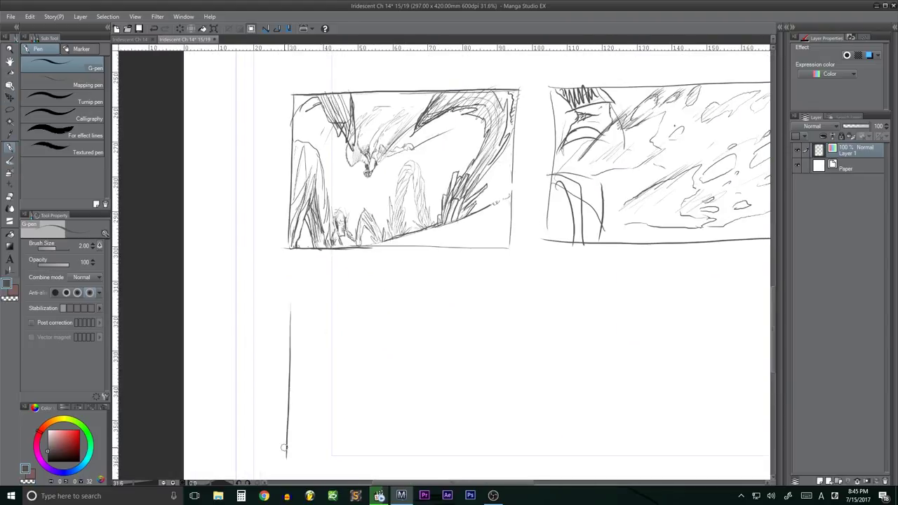
pyautogui.moveTo(364, 386); pyautogui.dragTo(428, 354)
pyautogui.moveTo(361, 252); pyautogui.dragTo(330, 308)
pyautogui.moveTo(322, 317); pyautogui.dragTo(373, 321)
pyautogui.scroll(1, 372, 322)
pyautogui.moveTo(379, 270); pyautogui.dragTo(397, 275)
pyautogui.moveTo(335, 301); pyautogui.dragTo(374, 334)
pyautogui.moveTo(376, 292)
pyautogui.mouseDown()
pyautogui.moveTo(384, 299)
pyautogui.moveTo(376, 332)
pyautogui.mouseUp()
# Add the close-up character's spiky hair, the bold shape trailing behind the head and speed lines in the upper-right corner
pyautogui.moveTo(302, 211); pyautogui.dragTo(270, 270)
pyautogui.moveTo(334, 224); pyautogui.dragTo(300, 340)
pyautogui.moveTo(310, 294); pyautogui.dragTo(339, 320)
pyautogui.moveTo(443, 198); pyautogui.dragTo(468, 267)
pyautogui.moveTo(421, 245); pyautogui.dragTo(442, 278)
pyautogui.moveTo(379, 224)
pyautogui.mouseDown()
pyautogui.moveTo(424, 292)
pyautogui.moveTo(540, 242)
pyautogui.mouseUp()
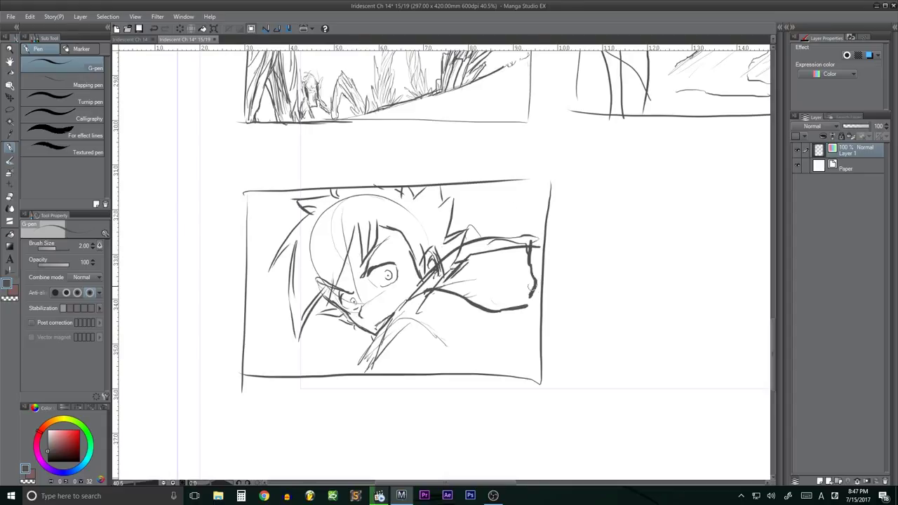
pyautogui.moveTo(480, 217); pyautogui.dragTo(540, 188)
# Draw a rectangular frame for the next panel, directly beside the close-up face panel
pyautogui.moveTo(768, 324); pyautogui.dragTo(452, 336)
pyautogui.moveTo(268, 190); pyautogui.dragTo(266, 384)
pyautogui.moveTo(274, 188); pyautogui.dragTo(570, 177)
pyautogui.moveTo(570, 178); pyautogui.dragTo(570, 382)
# Outline large diagonal spikes plunging into the ground of the new panel, and reduce the brush size for finer strokes
pyautogui.moveTo(545, 188); pyautogui.dragTo(465, 317)
pyautogui.moveTo(415, 181)
pyautogui.mouseDown()
pyautogui.moveTo(322, 328)
pyautogui.moveTo(376, 288)
pyautogui.mouseUp()
pyautogui.press('[')
pyautogui.press('[')
pyautogui.press('[')
pyautogui.press('[')
pyautogui.press('[')
pyautogui.moveTo(295, 289); pyautogui.dragTo(301, 339)
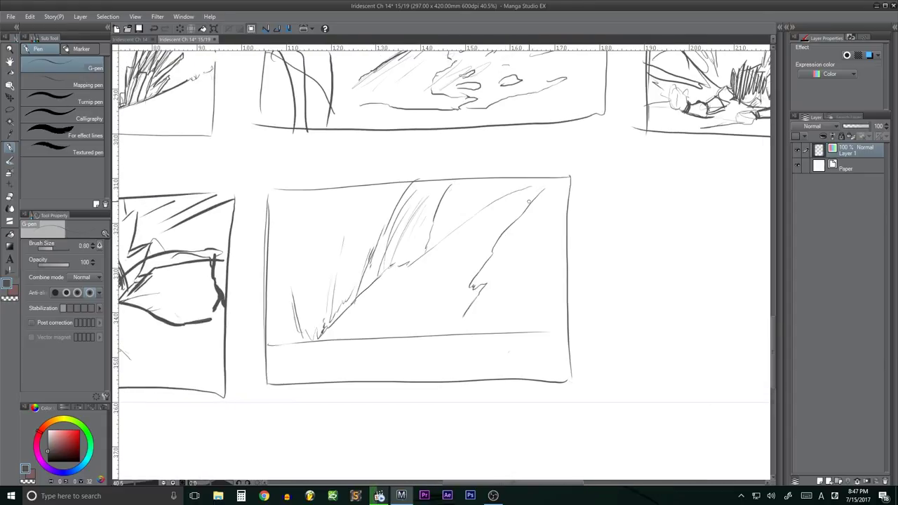
# Streak the plunging spikes with long diagonal lines and add small splinters at their point of impact
pyautogui.moveTo(564, 184); pyautogui.dragTo(449, 257)
pyautogui.moveTo(484, 214); pyautogui.dragTo(356, 331)
pyautogui.moveTo(481, 266); pyautogui.dragTo(392, 334)
pyautogui.moveTo(397, 203); pyautogui.dragTo(341, 298)
pyautogui.moveTo(568, 188); pyautogui.dragTo(418, 259)
pyautogui.moveTo(308, 330); pyautogui.dragTo(319, 253)
# Letter the sound effect "WHAM" in block outlines, with "WH" at the panel's upper left and "AM" at its right
pyautogui.moveTo(273, 199); pyautogui.dragTo(324, 266)
pyautogui.moveTo(335, 207); pyautogui.dragTo(351, 217)
pyautogui.moveTo(486, 319); pyautogui.dragTo(512, 267)
pyautogui.moveTo(506, 231); pyautogui.dragTo(560, 305)
# Reinforce the plunging spikes' edges with heavier diagonal strokes and add short impact lines at the lower left
pyautogui.moveTo(334, 207); pyautogui.dragTo(381, 303)
pyautogui.moveTo(319, 341); pyautogui.dragTo(409, 254)
pyautogui.moveTo(555, 181); pyautogui.dragTo(414, 261)
pyautogui.moveTo(469, 241); pyautogui.dragTo(384, 305)
pyautogui.moveTo(442, 181)
pyautogui.mouseDown()
pyautogui.moveTo(351, 341)
pyautogui.moveTo(361, 286)
pyautogui.mouseUp()
pyautogui.moveTo(251, 327); pyautogui.dragTo(293, 343)
pyautogui.moveTo(429, 182)
pyautogui.mouseDown()
pyautogui.moveTo(322, 326)
pyautogui.moveTo(369, 282)
pyautogui.mouseUp()
pyautogui.moveTo(524, 204); pyautogui.dragTo(375, 340)
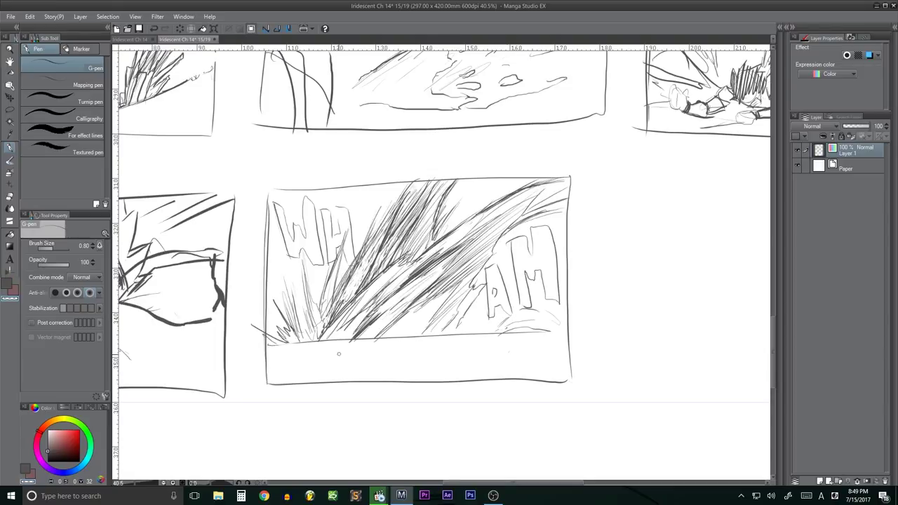
# Hatch dense shadows across the spikes and the area around the "AM" lettering
pyautogui.moveTo(400, 198); pyautogui.dragTo(324, 322)
pyautogui.moveTo(531, 206); pyautogui.dragTo(414, 334)
pyautogui.moveTo(568, 189); pyautogui.dragTo(343, 334)
pyautogui.moveTo(449, 186)
pyautogui.mouseDown()
pyautogui.moveTo(396, 256)
pyautogui.moveTo(390, 288)
pyautogui.mouseUp()
pyautogui.moveTo(466, 200); pyautogui.dragTo(379, 260)
pyautogui.moveTo(512, 199); pyautogui.dragTo(509, 337)
# Frame the last panel in the bottom row and rough in a rounded, jagged outline on its left side
pyautogui.scroll(-5, 442, 267)
pyautogui.scroll(3, 442, 266)
pyautogui.moveTo(238, 287); pyautogui.dragTo(302, 247)
pyautogui.moveTo(300, 350); pyautogui.dragTo(303, 310)
pyautogui.moveTo(320, 341); pyautogui.dragTo(348, 282)
pyautogui.moveTo(356, 295); pyautogui.dragTo(355, 397)
pyautogui.moveTo(149, 261); pyautogui.dragTo(181, 305)
pyautogui.moveTo(189, 306); pyautogui.dragTo(205, 266)
pyautogui.moveTo(162, 295); pyautogui.dragTo(184, 309)
# Rough in the pinned character's head, dark hair and arms at the centre of the last panel
pyautogui.moveTo(421, 316); pyautogui.dragTo(512, 270)
pyautogui.moveTo(263, 287); pyautogui.dragTo(357, 312)
pyautogui.moveTo(245, 317)
pyautogui.mouseDown()
pyautogui.moveTo(299, 284)
pyautogui.moveTo(307, 289)
pyautogui.mouseUp()
pyautogui.moveTo(491, 281)
pyautogui.mouseDown()
pyautogui.moveTo(334, 279)
pyautogui.moveTo(428, 284)
pyautogui.mouseUp()
pyautogui.moveTo(425, 312); pyautogui.dragTo(550, 193)
pyautogui.moveTo(467, 305); pyautogui.dragTo(522, 288)
pyautogui.moveTo(508, 309); pyautogui.dragTo(510, 314)
# Draw long spikes from the panel's upper right across the character and a slanted edge from the upper left
pyautogui.moveTo(525, 205); pyautogui.dragTo(470, 242)
pyautogui.moveTo(583, 204); pyautogui.dragTo(501, 270)
pyautogui.moveTo(491, 308)
pyautogui.mouseDown()
pyautogui.moveTo(438, 344)
pyautogui.moveTo(443, 351)
pyautogui.mouseUp()
pyautogui.moveTo(421, 198); pyautogui.dragTo(473, 245)
pyautogui.scroll(3, 491, 296)
pyautogui.moveTo(575, 193)
pyautogui.mouseDown()
pyautogui.moveTo(484, 269)
pyautogui.moveTo(442, 281)
pyautogui.mouseUp()
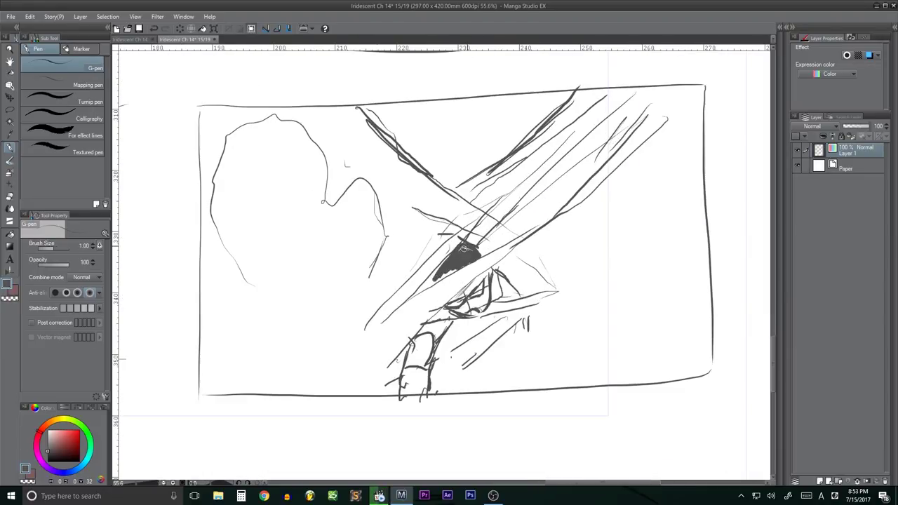
# Define the pinned character's hair, limbs and dark sleeve, and add horizontal lines behind the body
pyautogui.moveTo(421, 249); pyautogui.dragTo(449, 284)
pyautogui.moveTo(537, 309); pyautogui.dragTo(526, 350)
pyautogui.moveTo(484, 327); pyautogui.dragTo(561, 328)
pyautogui.moveTo(463, 367); pyautogui.dragTo(579, 354)
pyautogui.moveTo(484, 210); pyautogui.dragTo(435, 278)
pyautogui.moveTo(403, 393); pyautogui.dragTo(429, 363)
pyautogui.moveTo(435, 389); pyautogui.dragTo(533, 308)
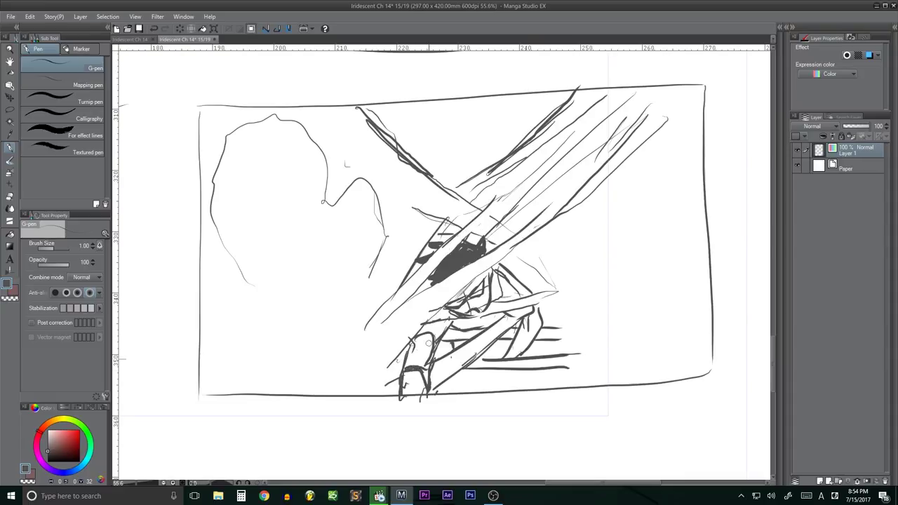
pyautogui.moveTo(410, 372); pyautogui.dragTo(425, 333)
# Draw a massive spike descending from the upper-left corner to the ground left of the character
pyautogui.moveTo(288, 389); pyautogui.dragTo(438, 284)
pyautogui.moveTo(194, 210); pyautogui.dragTo(321, 365)
pyautogui.moveTo(211, 116); pyautogui.dragTo(351, 330)
pyautogui.moveTo(323, 126); pyautogui.dragTo(410, 281)
pyautogui.moveTo(204, 114); pyautogui.dragTo(288, 308)
# Draw further spikes crossing behind the character from the panel's upper-right corner down to the lower right
pyautogui.moveTo(533, 238); pyautogui.dragTo(603, 302)
pyautogui.moveTo(698, 123); pyautogui.dragTo(572, 379)
pyautogui.moveTo(656, 184); pyautogui.dragTo(533, 347)
pyautogui.moveTo(600, 103); pyautogui.dragTo(526, 182)
pyautogui.moveTo(522, 252); pyautogui.dragTo(544, 277)
pyautogui.moveTo(687, 84); pyautogui.dragTo(614, 168)
# Streak the large left spike with diagonal hatching along its length
pyautogui.moveTo(235, 196); pyautogui.dragTo(319, 307)
pyautogui.moveTo(224, 169); pyautogui.dragTo(337, 336)
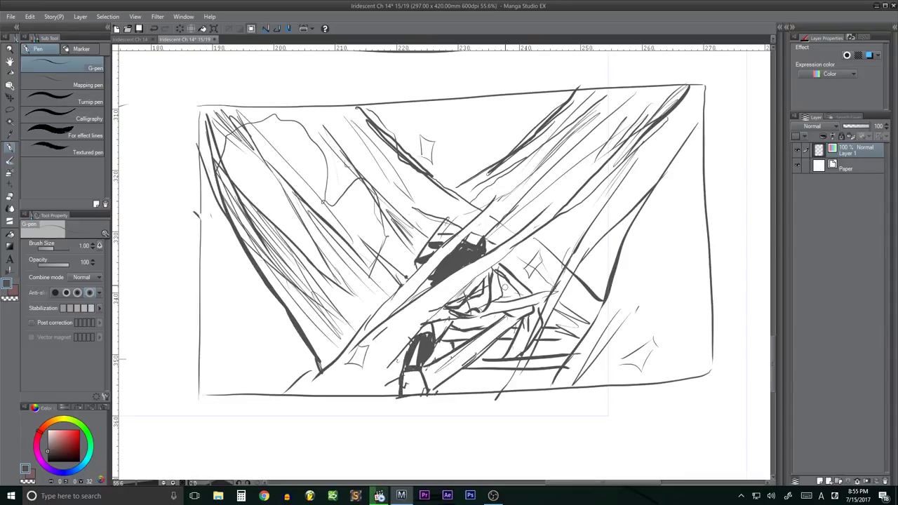
pyautogui.moveTo(421, 140); pyautogui.dragTo(315, 294)
# Refine the pinned character's face with a wide eye, a clearer jaw and heavier lines around the collar
pyautogui.moveTo(527, 235); pyautogui.dragTo(414, 322)
pyautogui.scroll(5, 484, 298)
pyautogui.moveTo(449, 277); pyautogui.dragTo(481, 288)
pyautogui.moveTo(400, 330); pyautogui.dragTo(456, 347)
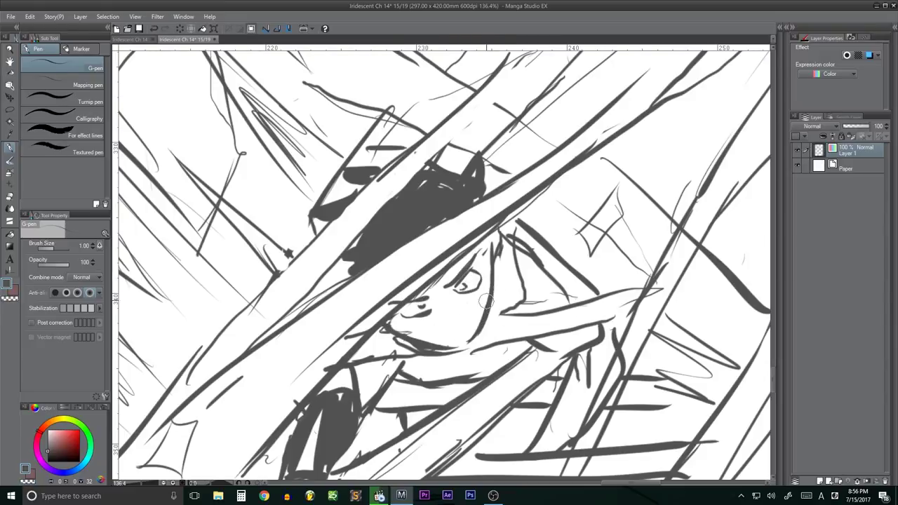
# Hatch the right-hand spikes with dense diagonal strokes and darken the lines around the character's body
pyautogui.scroll(-7, 483, 302)
pyautogui.moveTo(480, 299)
pyautogui.mouseDown()
pyautogui.moveTo(515, 320)
pyautogui.moveTo(508, 333)
pyautogui.mouseUp()
pyautogui.moveTo(475, 357); pyautogui.dragTo(516, 337)
pyautogui.moveTo(606, 222); pyautogui.dragTo(560, 346)
pyautogui.moveTo(632, 169); pyautogui.dragTo(555, 290)
pyautogui.moveTo(630, 189); pyautogui.dragTo(594, 279)
pyautogui.moveTo(625, 171); pyautogui.dragTo(584, 267)
pyautogui.moveTo(601, 166); pyautogui.dragTo(502, 263)
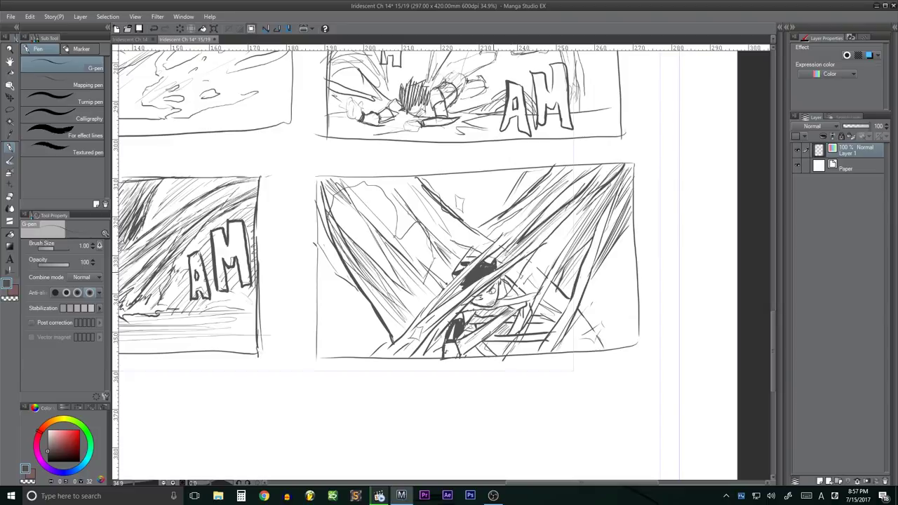
# Strengthen the spikes crossing over the character and scatter small shards and debris strokes around the last panel
pyautogui.moveTo(567, 209); pyautogui.dragTo(481, 286)
pyautogui.moveTo(540, 230); pyautogui.dragTo(400, 341)
pyautogui.moveTo(603, 290); pyautogui.dragTo(615, 303)
pyautogui.moveTo(353, 298); pyautogui.dragTo(359, 307)
pyautogui.moveTo(600, 175); pyautogui.dragTo(604, 180)
pyautogui.moveTo(527, 212); pyautogui.dragTo(531, 218)
pyautogui.moveTo(622, 318); pyautogui.dragTo(569, 351)
pyautogui.moveTo(554, 282); pyautogui.dragTo(539, 308)
pyautogui.moveTo(586, 210); pyautogui.dragTo(510, 296)
pyautogui.moveTo(532, 258); pyautogui.dragTo(509, 276)
pyautogui.moveTo(568, 241); pyautogui.dragTo(539, 274)
# Review the whole storyboard page, and switch back to the Iridescent Ch 14 project overview
pyautogui.hotkey('ctrl', '0')
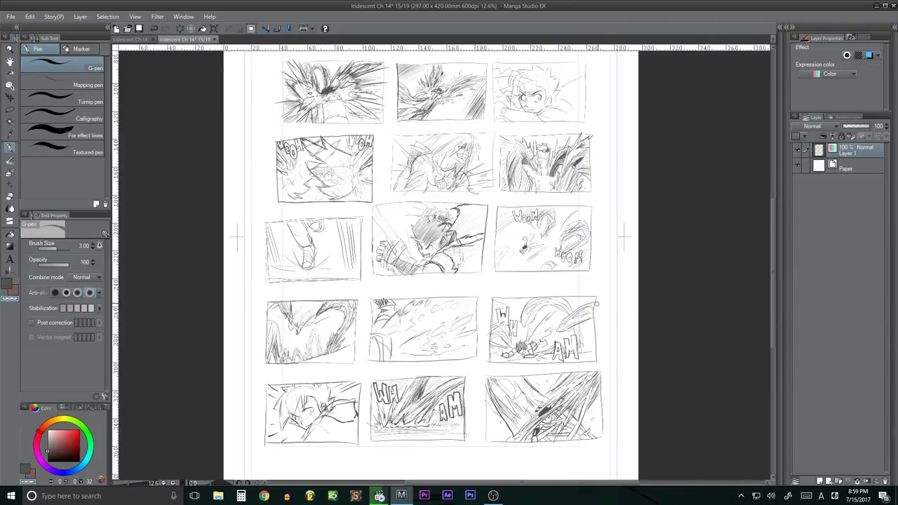
pyautogui.moveTo(547, 284); pyautogui.dragTo(537, 324)
pyautogui.click(133, 39)
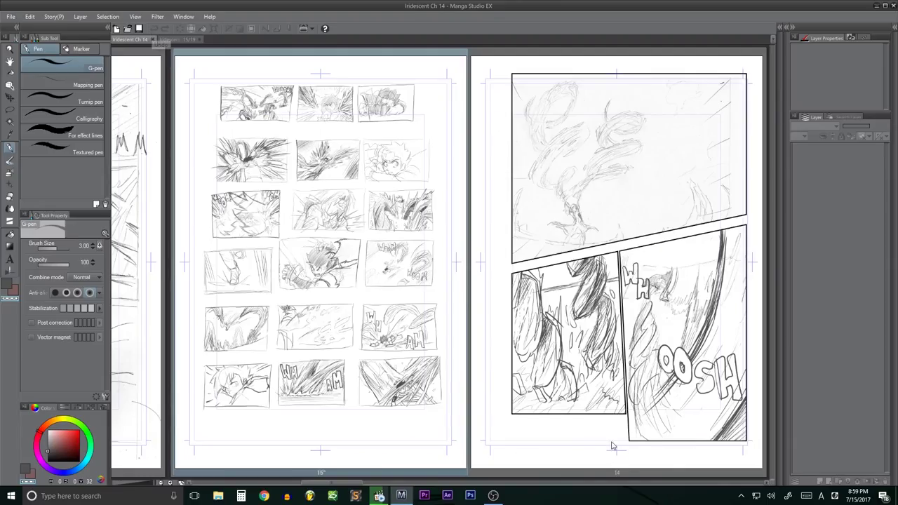